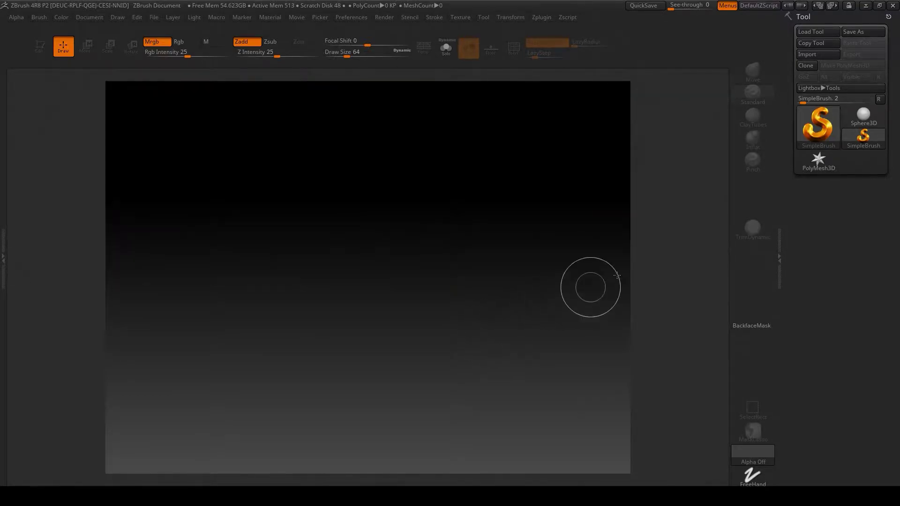
Place a PolyMesh3D star on the canvas and put it into Edit mode.
{"action": "left_click", "coordinate": [818, 159]}
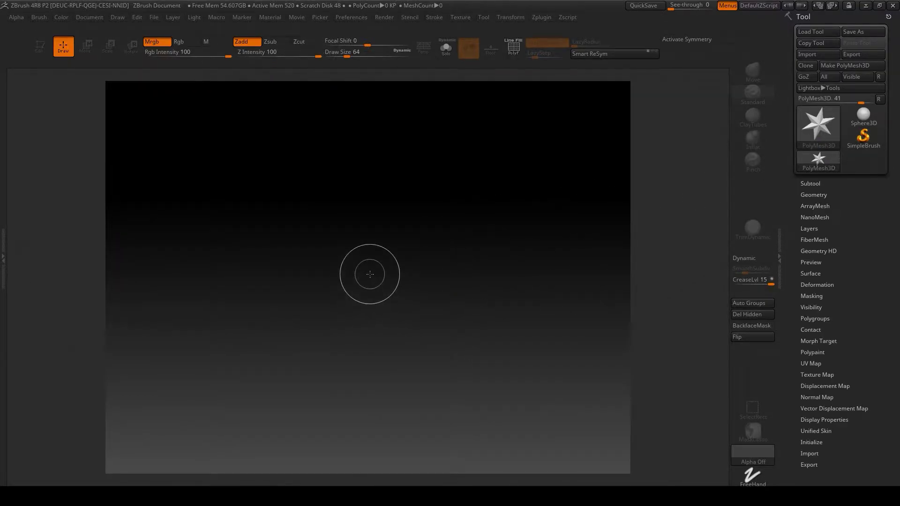
{"action": "mouse_move", "coordinate": [369, 272]}
{"action": "left_mouse_down"}
{"action": "mouse_move", "coordinate": [365, 118]}
{"action": "mouse_move", "coordinate": [382, 96]}
{"action": "left_mouse_up"}
{"action": "key", "text": "t"}
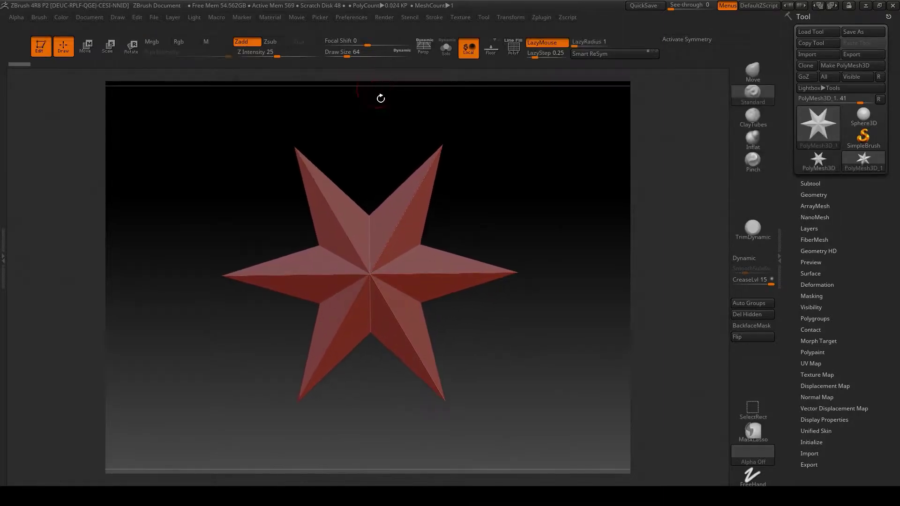
Import the breech_high mesh from the rpg_tut Fusion High Poly folder in place of the star.
{"action": "left_click", "coordinate": [808, 453]}
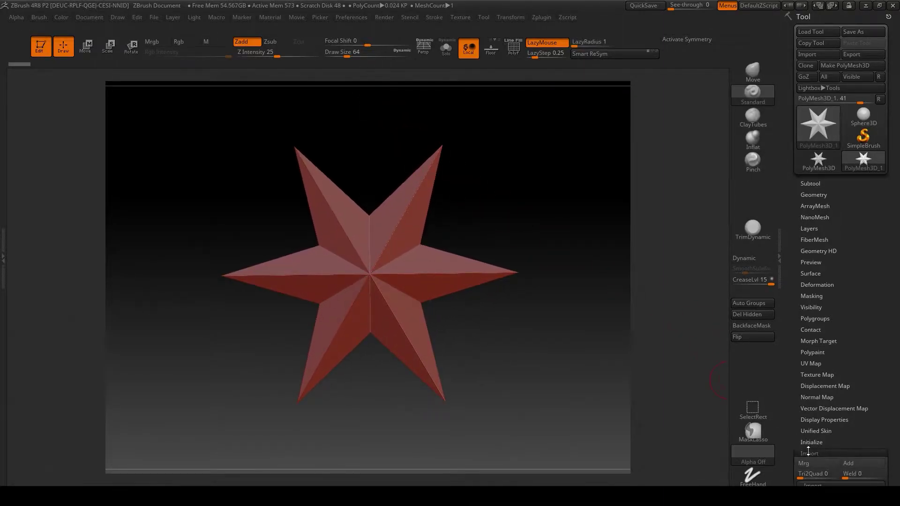
{"action": "left_click", "coordinate": [817, 484]}
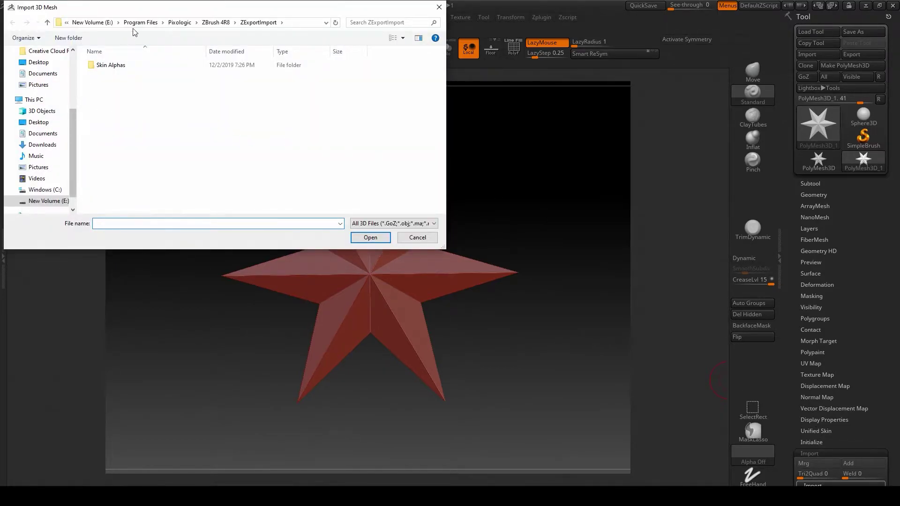
{"action": "left_click", "coordinate": [94, 22]}
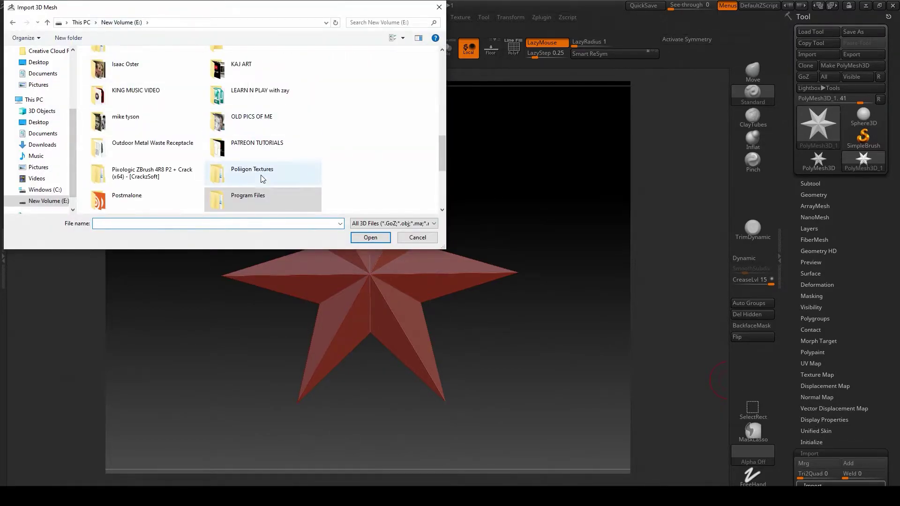
{"action": "scroll", "coordinate": [261, 181], "scroll_direction": "down", "scroll_amount": 3}
{"action": "double_click", "coordinate": [256, 96]}
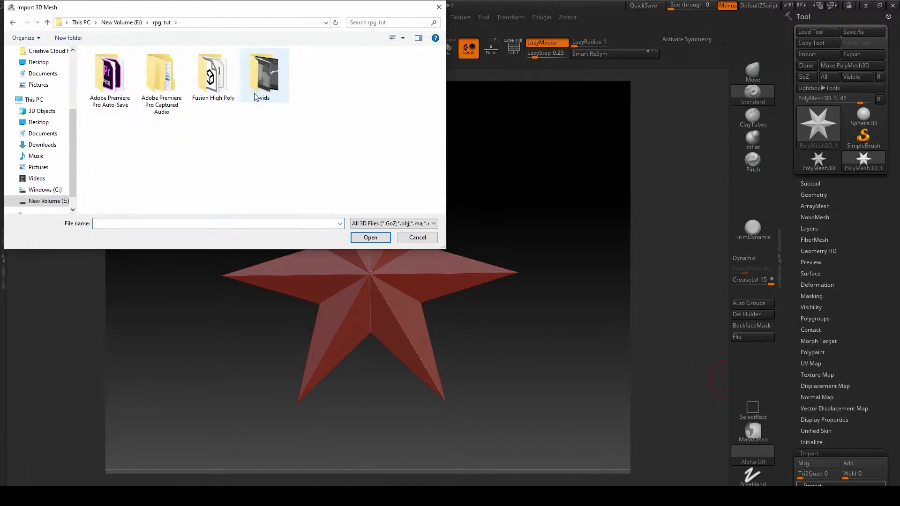
{"action": "double_click", "coordinate": [213, 75]}
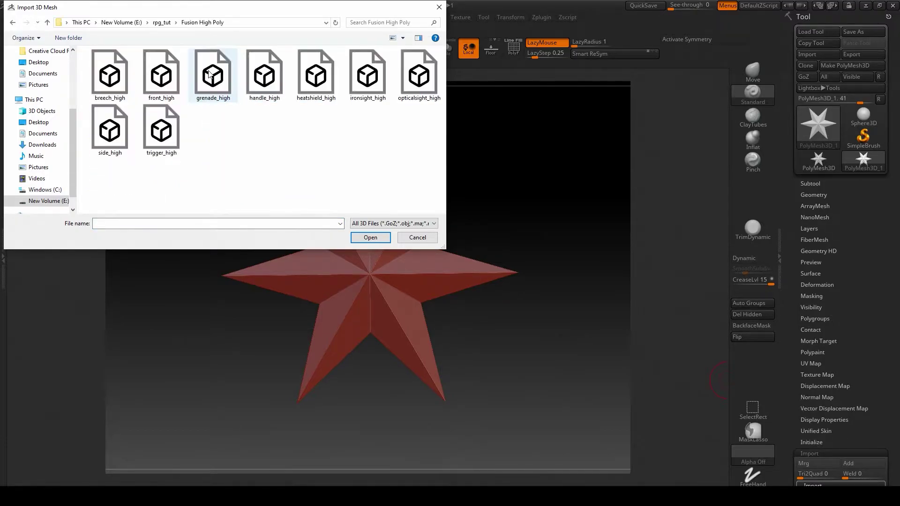
{"action": "left_click", "coordinate": [121, 70]}
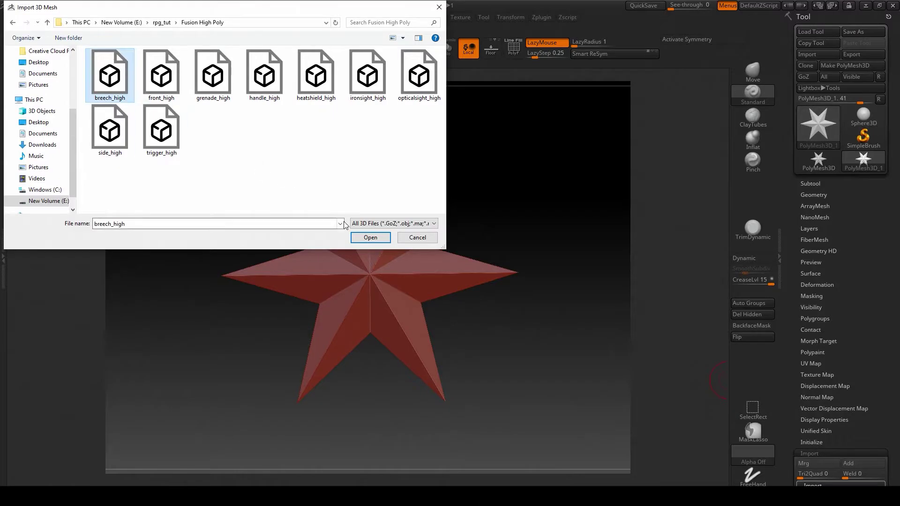
{"action": "left_click", "coordinate": [370, 237]}
{"action": "left_click_drag", "start_coordinate": [370, 238], "coordinate": [445, 263]}
{"action": "right_click_drag", "start_coordinate": [444, 263], "coordinate": [571, 232]}
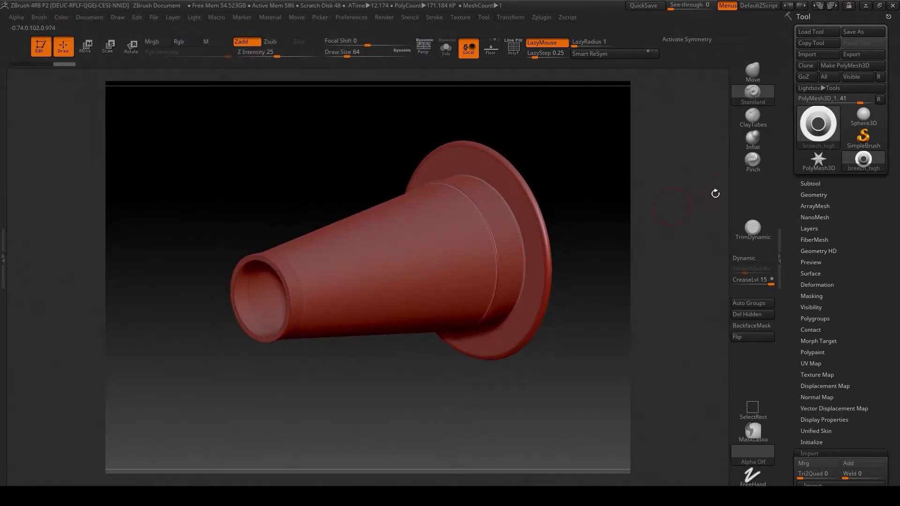
Append seven PolyMesh3D stars as placeholder subtools beneath breech_high.
{"action": "left_click", "coordinate": [815, 184]}
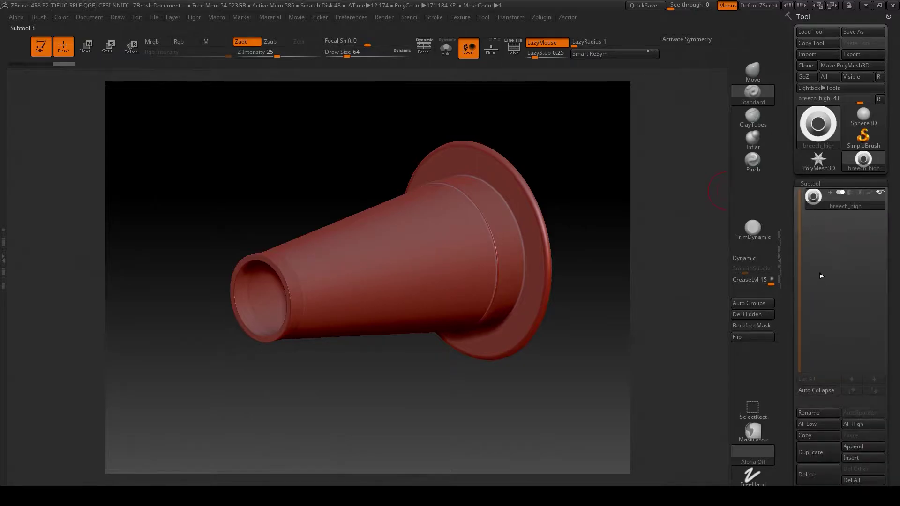
{"action": "left_click", "coordinate": [862, 447]}
{"action": "left_click", "coordinate": [863, 447]}
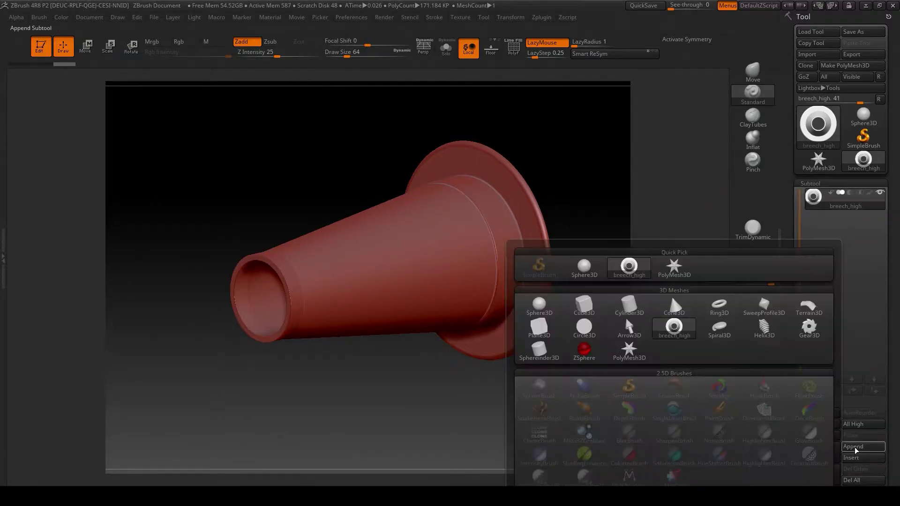
{"action": "left_click", "coordinate": [629, 351]}
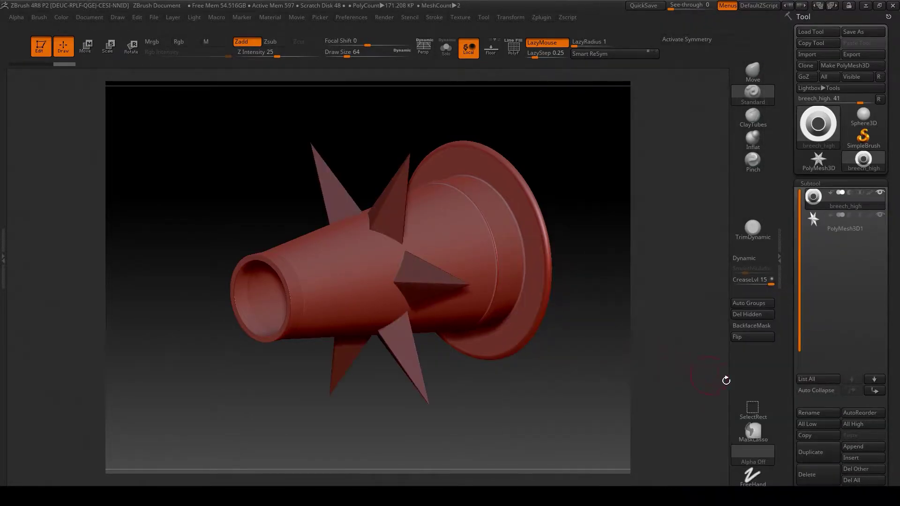
{"action": "left_click", "coordinate": [856, 447]}
{"action": "left_click", "coordinate": [629, 351]}
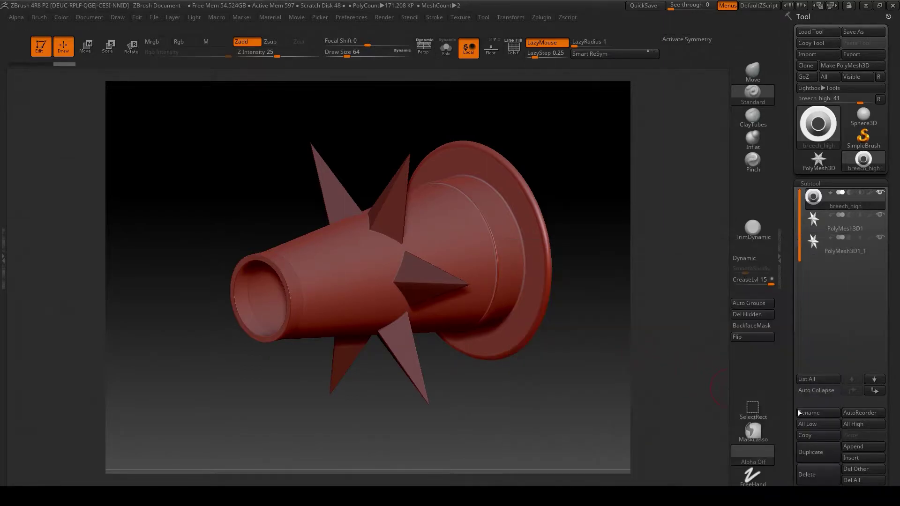
{"action": "left_click", "coordinate": [858, 447]}
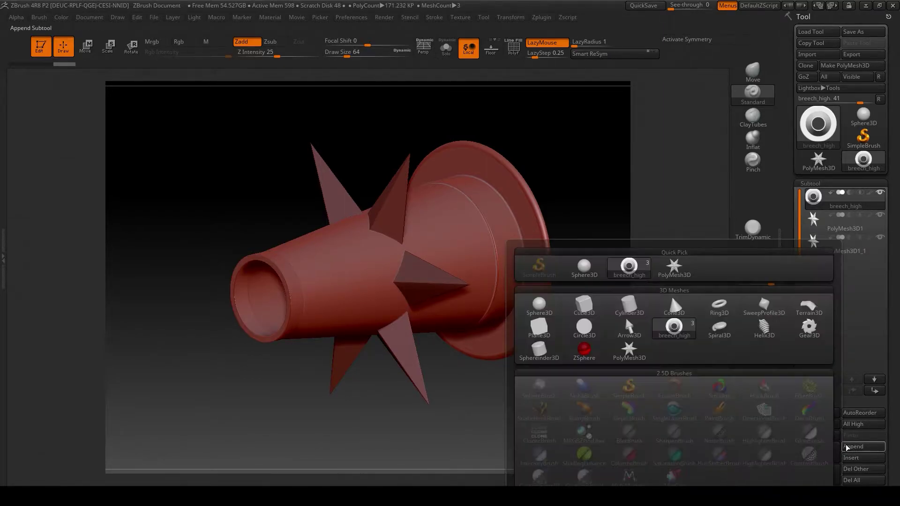
{"action": "left_click", "coordinate": [629, 351]}
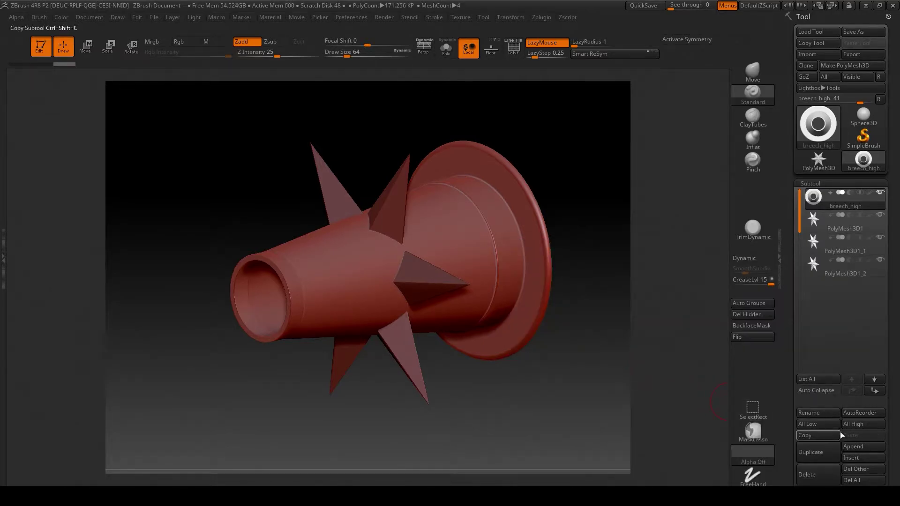
{"action": "left_click", "coordinate": [858, 447]}
{"action": "left_click", "coordinate": [629, 350]}
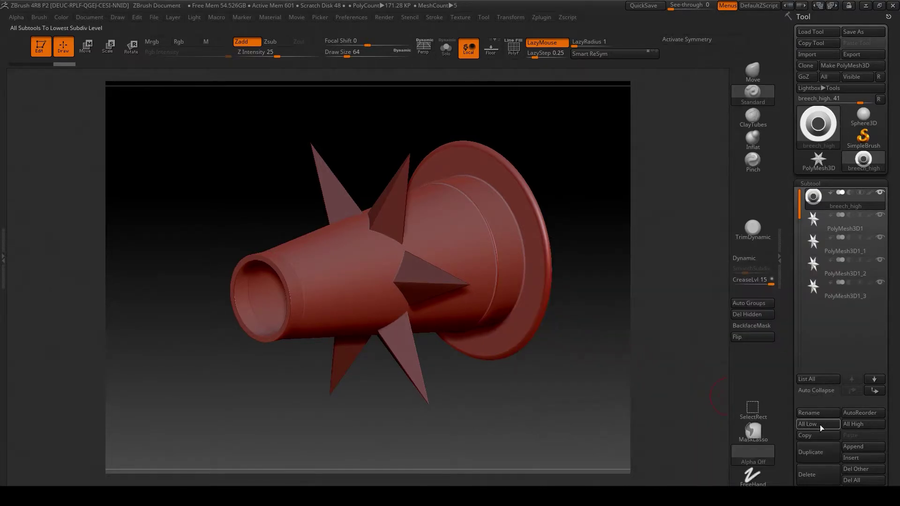
{"action": "left_click", "coordinate": [855, 447]}
{"action": "left_click", "coordinate": [629, 352]}
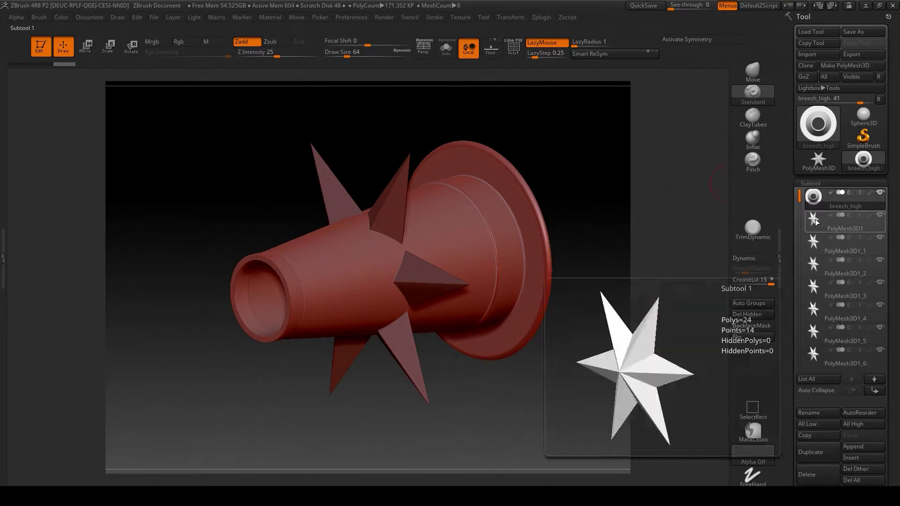
Replace the first placeholder star subtool with the imported front_high mesh.
{"action": "left_click", "coordinate": [845, 225]}
{"action": "left_click_drag", "start_coordinate": [819, 468], "coordinate": [819, 207]}
{"action": "left_click", "coordinate": [809, 175]}
{"action": "left_click", "coordinate": [811, 308]}
{"action": "left_click", "coordinate": [161, 77]}
{"action": "left_click", "coordinate": [370, 238]}
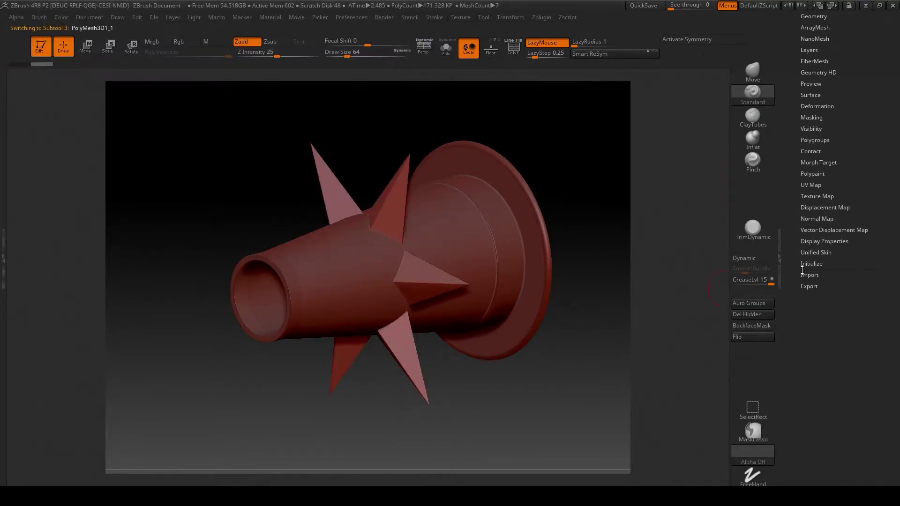
Import the grenade_high mesh into the second placeholder star subtool.
{"action": "left_click", "coordinate": [809, 275]}
{"action": "left_click", "coordinate": [812, 307]}
{"action": "left_click", "coordinate": [213, 77]}
{"action": "left_click", "coordinate": [370, 238]}
Select the next placeholder star subtool and import the handle_high mesh into it.
{"action": "key", "text": "Down"}
{"action": "left_click", "coordinate": [810, 275]}
{"action": "left_click", "coordinate": [812, 307]}
{"action": "left_click", "coordinate": [265, 77]}
{"action": "left_click", "coordinate": [370, 238]}
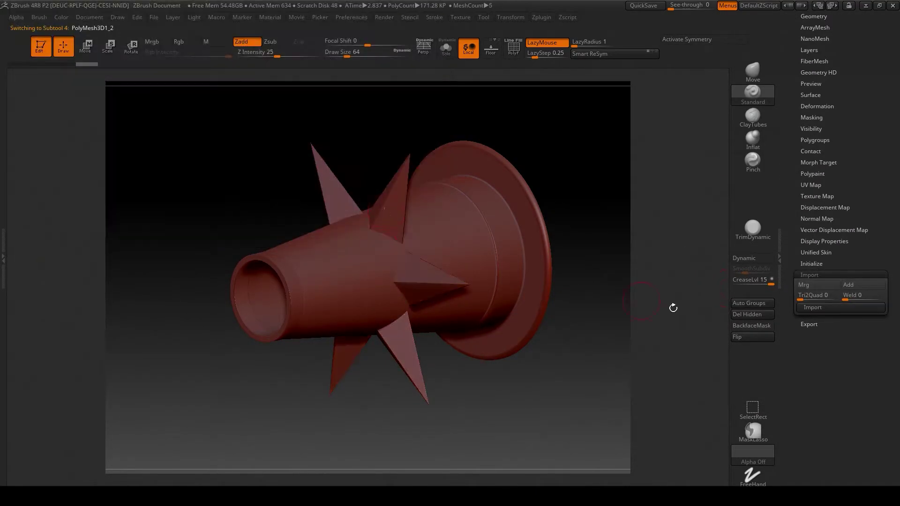
Select the following placeholder star subtool and import the heatshield_high mesh into it.
{"action": "key", "text": "Down"}
{"action": "left_click", "coordinate": [808, 274]}
{"action": "left_click", "coordinate": [812, 307]}
{"action": "left_click", "coordinate": [316, 77]}
{"action": "left_click", "coordinate": [364, 238]}
Import the ironsight_high mesh into the placeholder star subtool after heatshield_high.
{"action": "key", "text": "Down"}
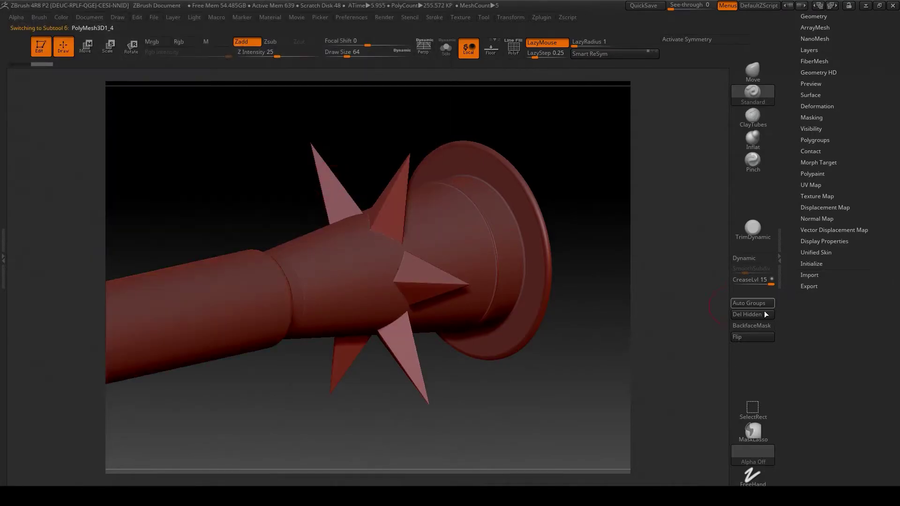
{"action": "left_click", "coordinate": [809, 275]}
{"action": "left_click", "coordinate": [812, 308]}
{"action": "double_click", "coordinate": [367, 75]}
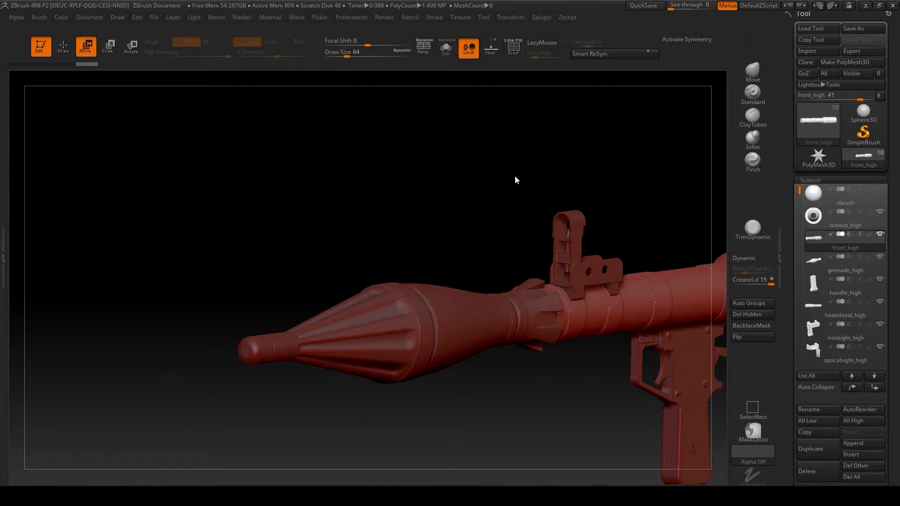
Examine the assembled rocket launcher and look through its full list of imported subtools.
{"action": "mouse_move", "coordinate": [536, 157]}
{"action": "left_mouse_down"}
{"action": "mouse_move", "coordinate": [504, 168]}
{"action": "mouse_move", "coordinate": [535, 162]}
{"action": "left_mouse_up"}
{"action": "left_click_drag", "start_coordinate": [639, 173], "coordinate": [311, 138]}
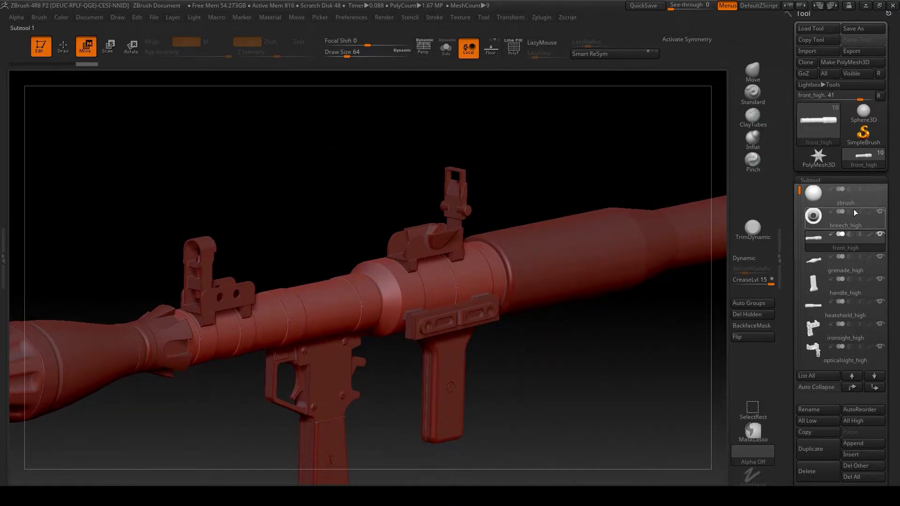
{"action": "mouse_move", "coordinate": [819, 205]}
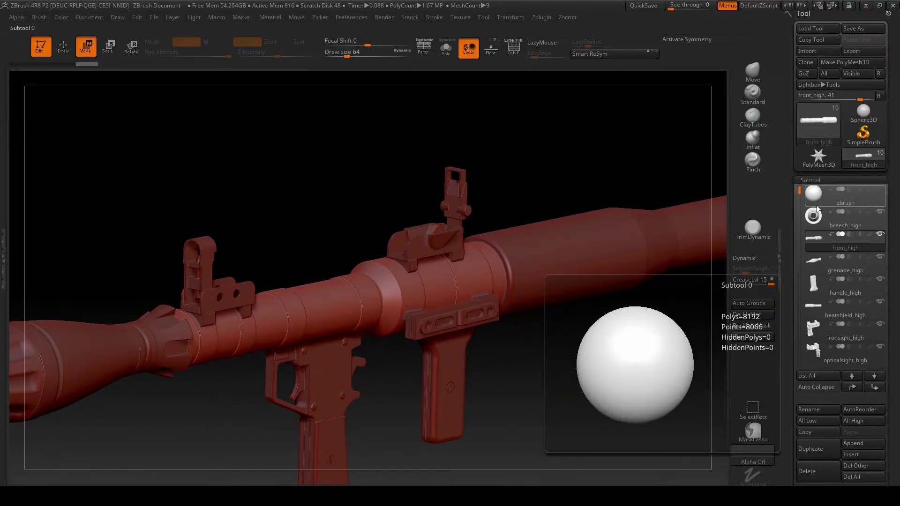
{"action": "mouse_move", "coordinate": [859, 231]}
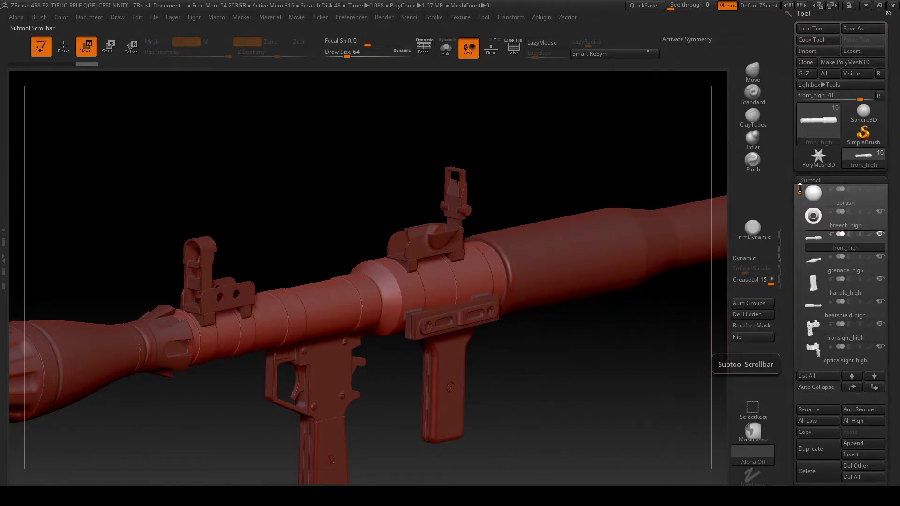
{"action": "left_click_drag", "start_coordinate": [799, 188], "coordinate": [799, 191]}
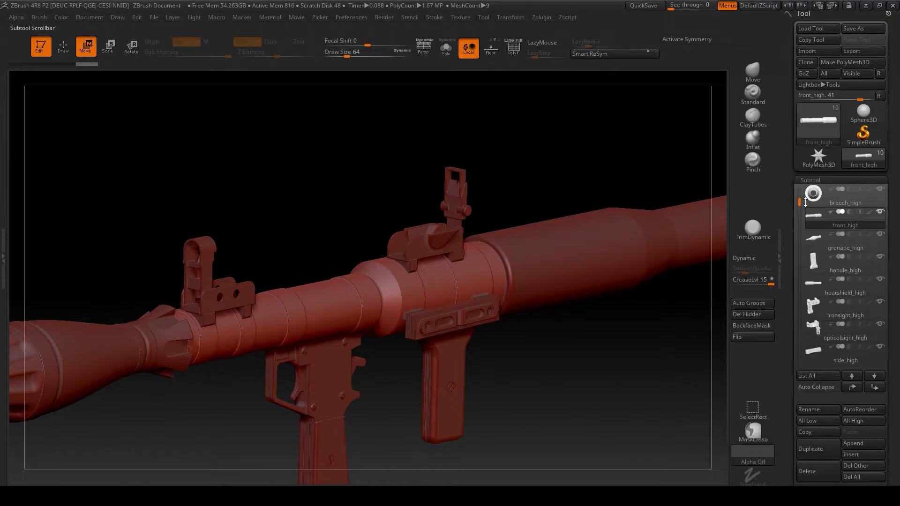
{"action": "left_click_drag", "start_coordinate": [805, 204], "coordinate": [802, 258]}
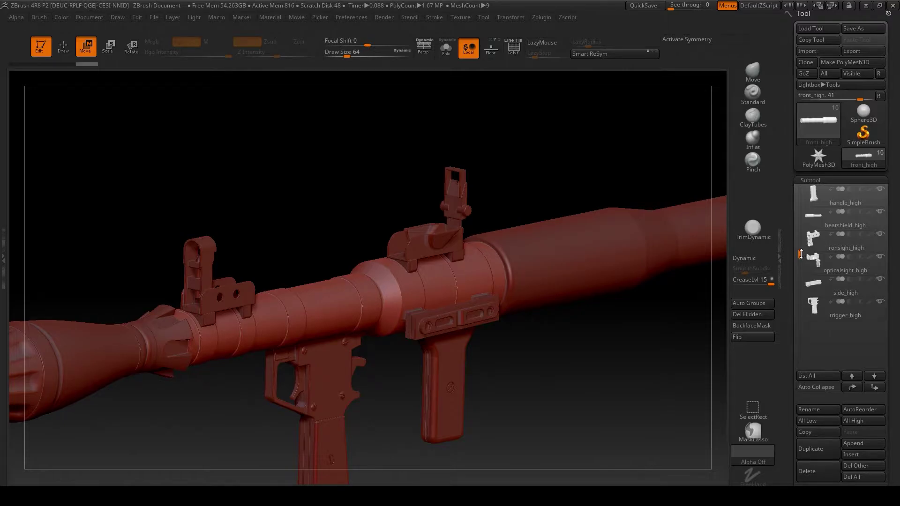
{"action": "left_click_drag", "start_coordinate": [801, 254], "coordinate": [797, 180]}
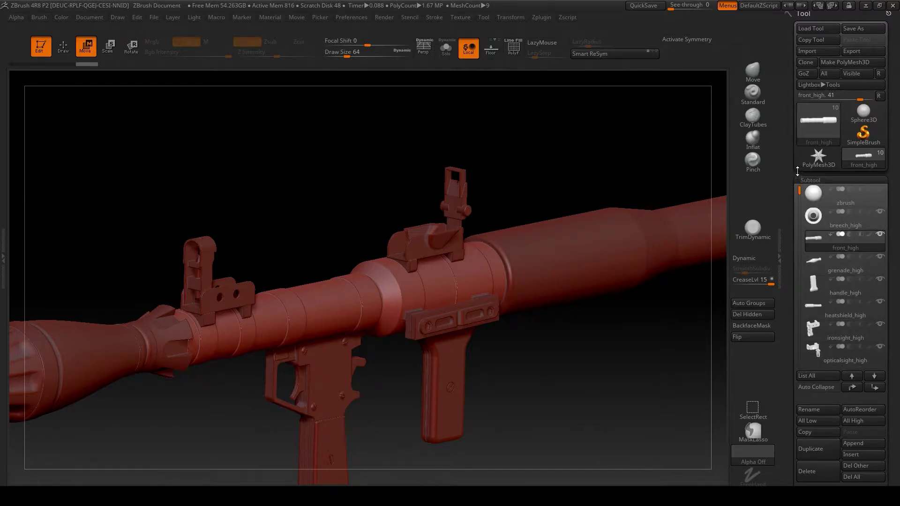
{"action": "mouse_move", "coordinate": [814, 196]}
{"action": "mouse_move", "coordinate": [845, 221]}
{"action": "left_click_drag", "start_coordinate": [557, 170], "coordinate": [588, 123], "text": "alt"}
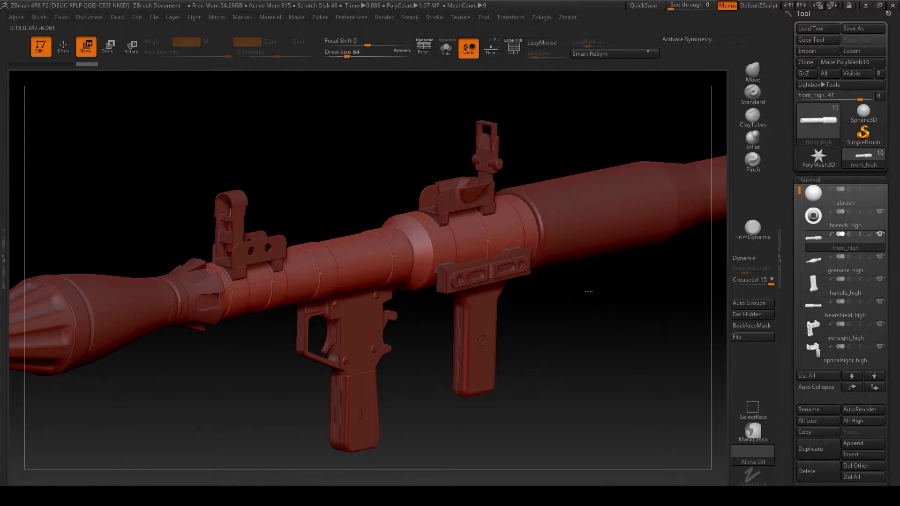
Turn on the polyframe display and make heatshield_high the active subtool to inspect its wireframe.
{"action": "key", "text": "shift+f"}
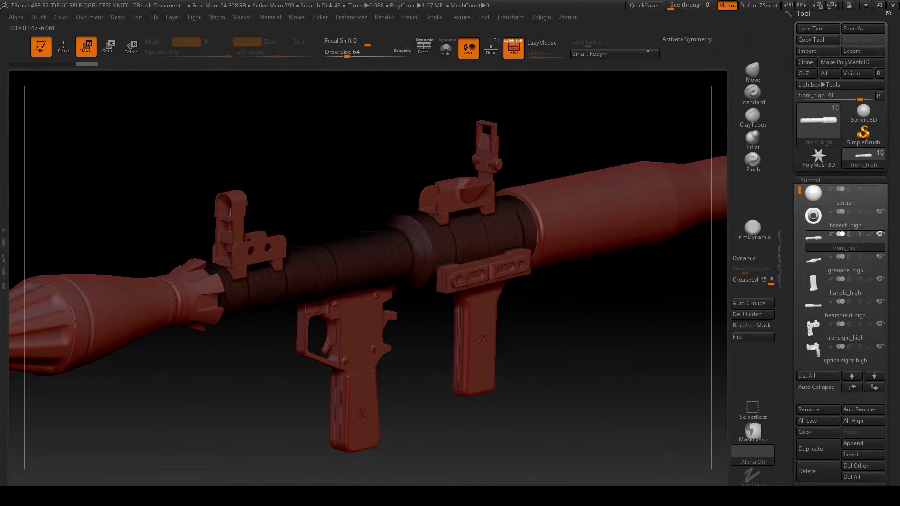
{"action": "left_click_drag", "start_coordinate": [585, 318], "coordinate": [599, 359], "text": "alt"}
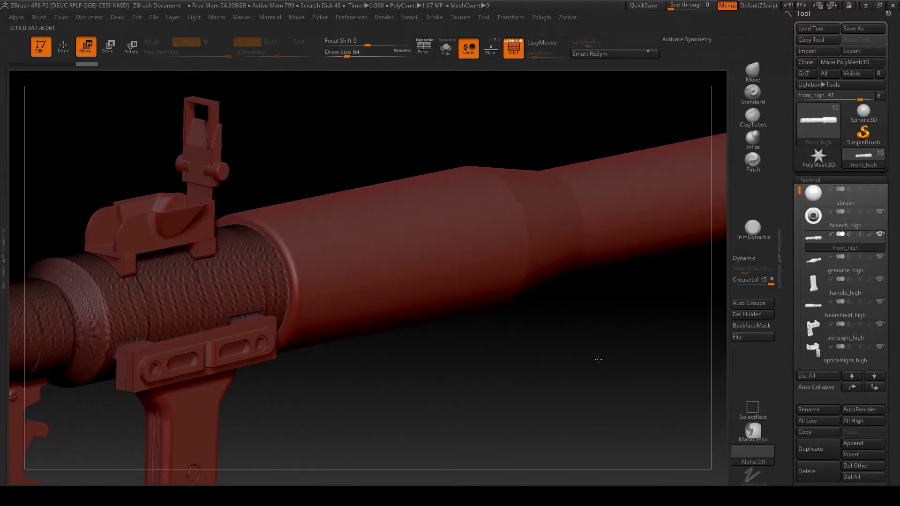
{"action": "left_click", "coordinate": [389, 259], "text": "alt"}
{"action": "mouse_move", "coordinate": [471, 322]}
{"action": "left_mouse_down"}
{"action": "mouse_move", "coordinate": [434, 322]}
{"action": "mouse_move", "coordinate": [481, 322]}
{"action": "left_mouse_up"}
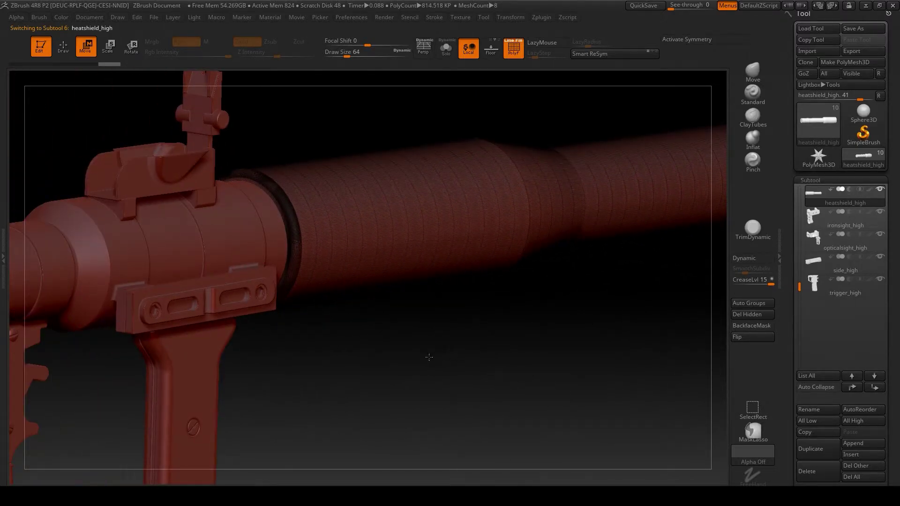
{"action": "left_click_drag", "start_coordinate": [429, 357], "coordinate": [412, 319], "text": "alt"}
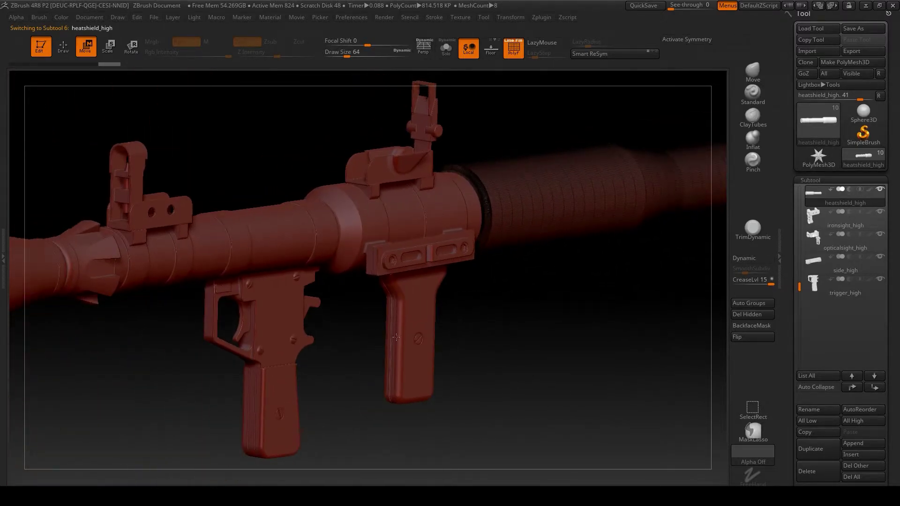
Inspect the wireframes of the rear grip, trigger_high, front_high, the front sight and grenade_high by making each the active subtool.
{"action": "left_click", "coordinate": [412, 314], "text": "alt"}
{"action": "left_click", "coordinate": [279, 313], "text": "alt"}
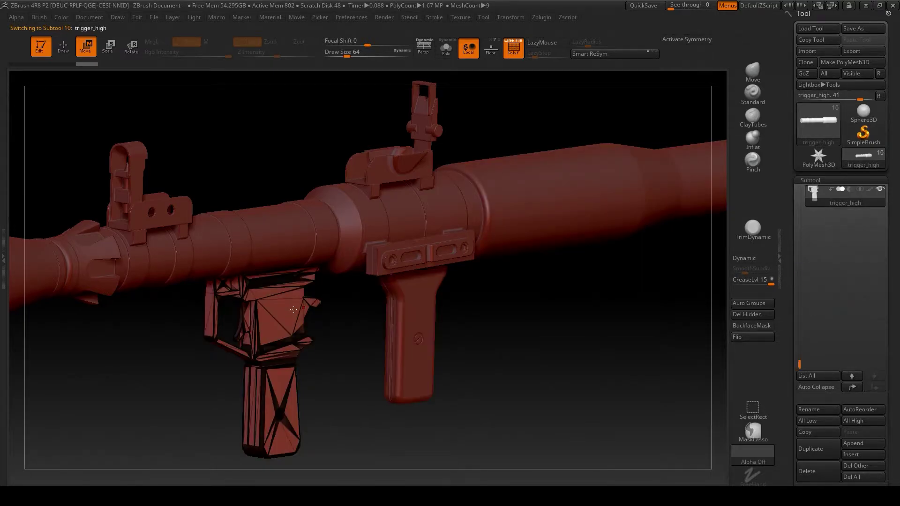
{"action": "left_click", "coordinate": [210, 249], "text": "alt"}
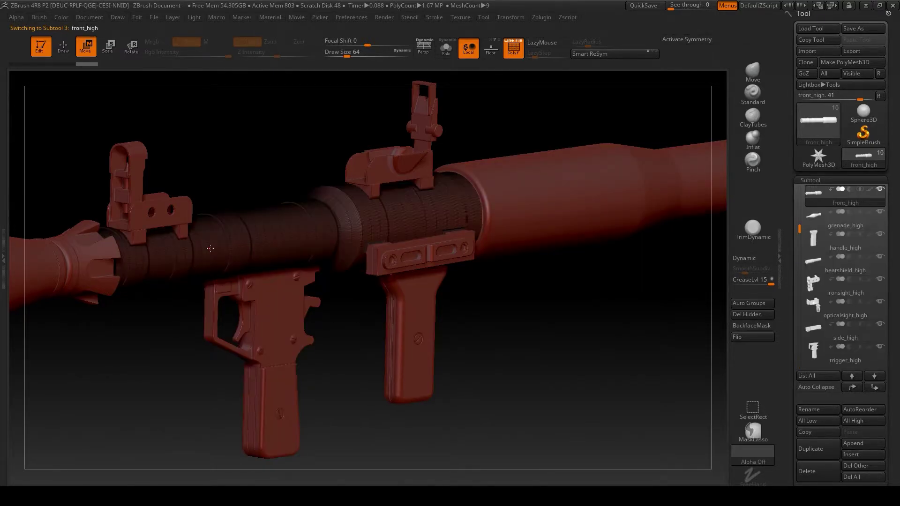
{"action": "left_click", "coordinate": [146, 216], "text": "alt"}
{"action": "left_click", "coordinate": [74, 260], "text": "alt"}
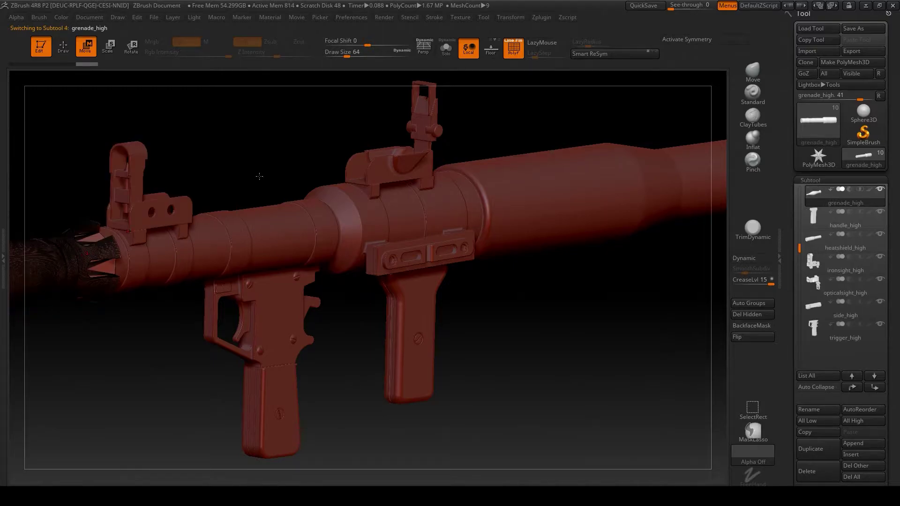
Inspect the wireframes of front_high, the front grip and heatshield_high by making each the active subtool.
{"action": "left_click_drag", "start_coordinate": [250, 171], "coordinate": [337, 197]}
{"action": "left_click", "coordinate": [338, 197], "text": "alt"}
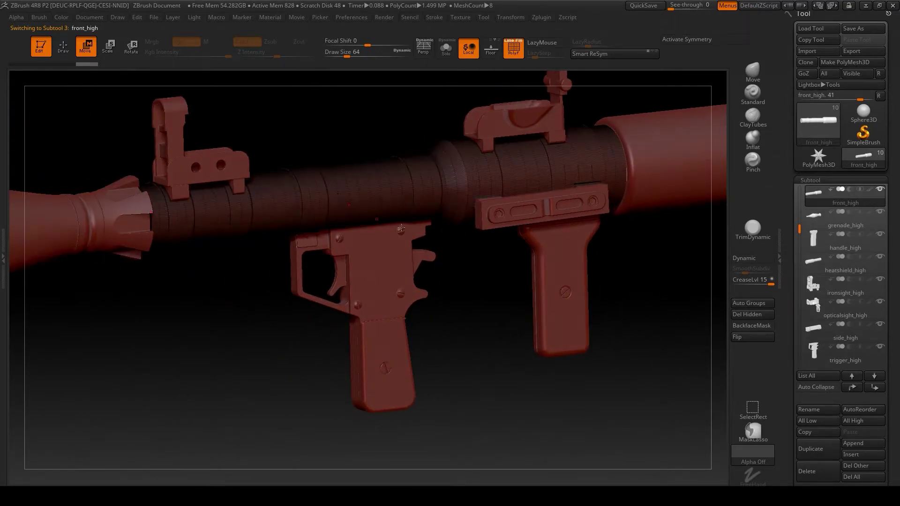
{"action": "left_click", "coordinate": [561, 224], "text": "alt"}
{"action": "left_click", "coordinate": [645, 161], "text": "alt"}
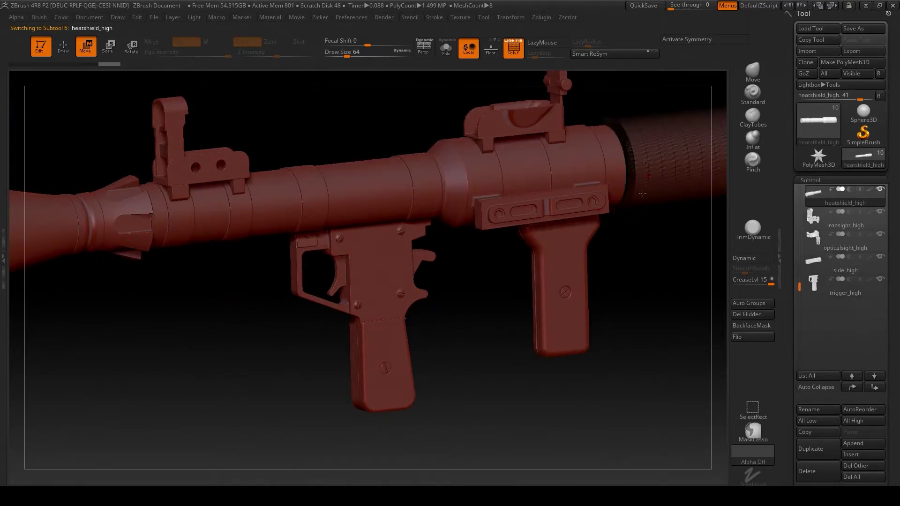
{"action": "left_click_drag", "start_coordinate": [629, 266], "coordinate": [266, 333], "text": "alt"}
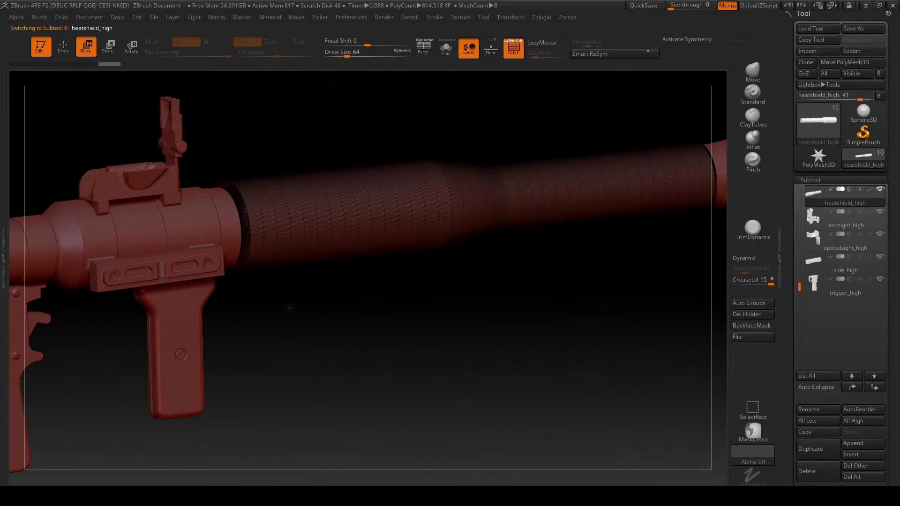
Turn off the polyframe display and try ClayTubes strokes along the narrow and tapered parts of heatshield_high.
{"action": "key", "text": "shift+f"}
{"action": "left_click_drag", "start_coordinate": [297, 305], "coordinate": [353, 370]}
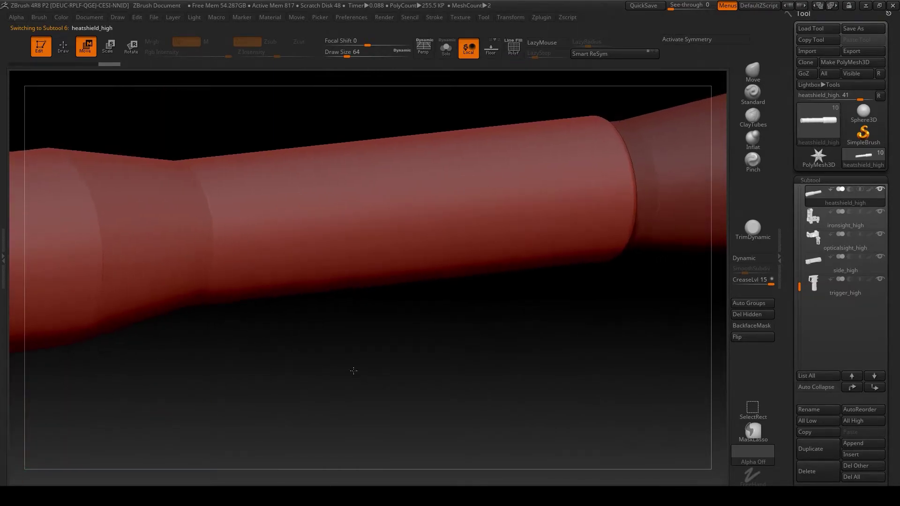
{"action": "left_click_drag", "start_coordinate": [344, 322], "coordinate": [390, 331], "text": "alt"}
{"action": "left_click", "coordinate": [750, 118]}
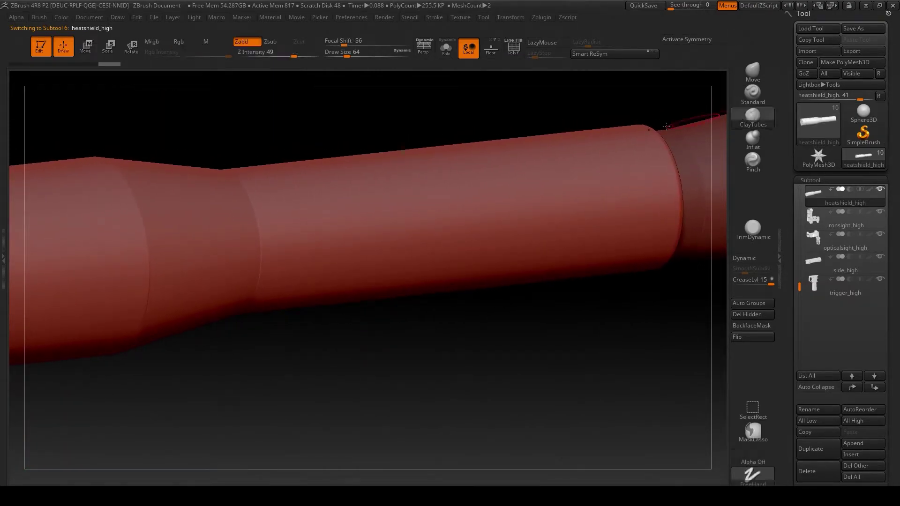
{"action": "mouse_move", "coordinate": [305, 239]}
{"action": "left_mouse_down"}
{"action": "mouse_move", "coordinate": [393, 211]}
{"action": "mouse_move", "coordinate": [398, 232]}
{"action": "mouse_move", "coordinate": [464, 221]}
{"action": "mouse_move", "coordinate": [489, 197]}
{"action": "mouse_move", "coordinate": [546, 213]}
{"action": "mouse_move", "coordinate": [583, 205]}
{"action": "mouse_move", "coordinate": [603, 181]}
{"action": "left_mouse_up"}
{"action": "mouse_move", "coordinate": [215, 227]}
{"action": "left_mouse_down"}
{"action": "mouse_move", "coordinate": [146, 229]}
{"action": "mouse_move", "coordinate": [175, 224]}
{"action": "mouse_move", "coordinate": [234, 247]}
{"action": "mouse_move", "coordinate": [331, 237]}
{"action": "left_mouse_up"}
{"action": "mouse_move", "coordinate": [253, 227]}
{"action": "left_mouse_down"}
{"action": "mouse_move", "coordinate": [301, 219]}
{"action": "mouse_move", "coordinate": [201, 215]}
{"action": "mouse_move", "coordinate": [289, 203]}
{"action": "left_mouse_up"}
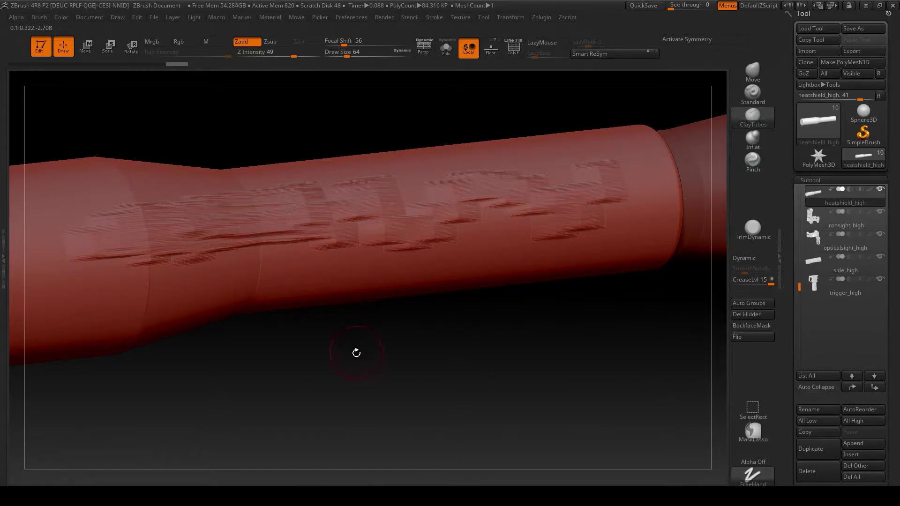
{"action": "mouse_move", "coordinate": [353, 351]}
{"action": "left_mouse_down"}
{"action": "mouse_move", "coordinate": [315, 325]}
{"action": "mouse_move", "coordinate": [350, 355]}
{"action": "mouse_move", "coordinate": [365, 462]}
{"action": "mouse_move", "coordinate": [358, 260]}
{"action": "left_mouse_up"}
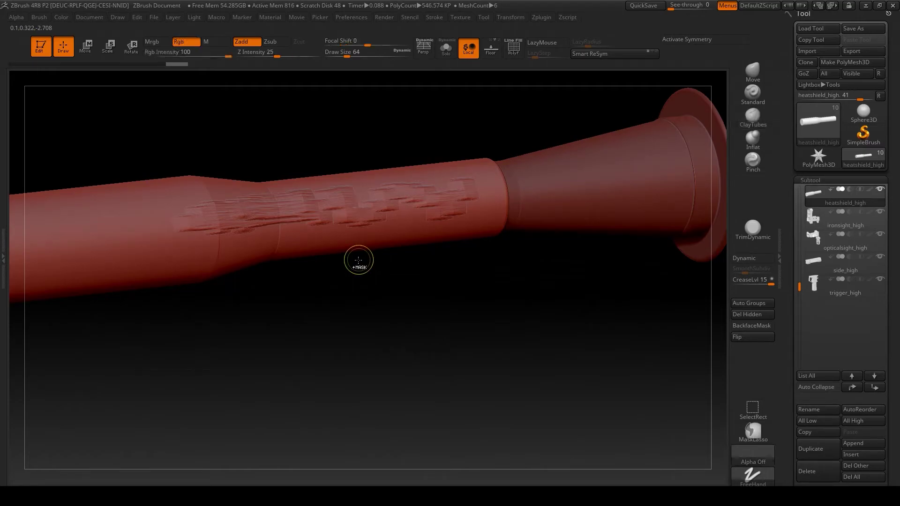
Undo all the ClayTubes strokes on heatshield_high.
{"action": "key", "text": "ctrl+z"}
{"action": "key", "text": "ctrl+z"}
{"action": "key", "text": "ctrl+z"}
{"action": "key", "text": "ctrl+z"}
{"action": "key", "text": "ctrl+z"}
{"action": "key", "text": "ctrl+z"}
{"action": "left_click_drag", "start_coordinate": [405, 325], "coordinate": [367, 261], "text": "alt"}
{"action": "left_click_drag", "start_coordinate": [319, 283], "coordinate": [456, 264], "text": "alt"}
{"action": "key", "text": "ctrl+z"}
{"action": "key", "text": "ctrl+z"}
{"action": "key", "text": "ctrl+z"}
{"action": "key", "text": "ctrl+z"}
{"action": "key", "text": "ctrl+z"}
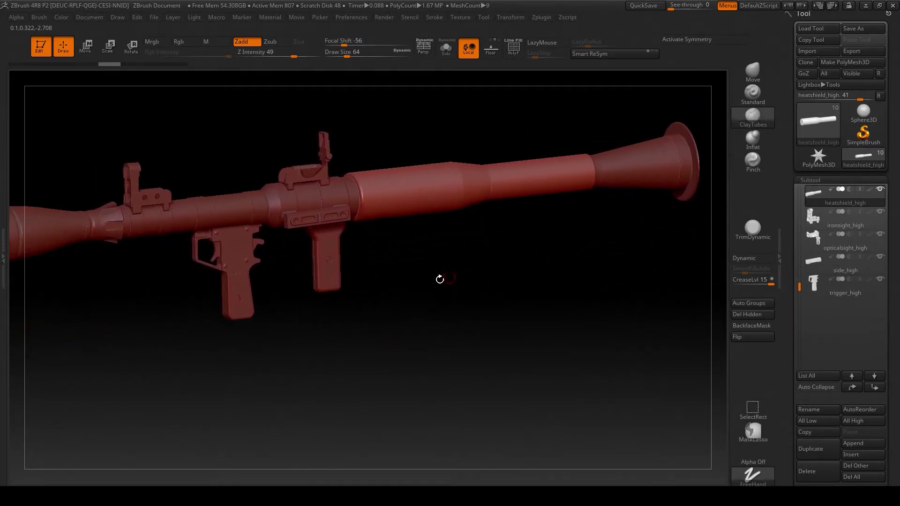
Step forward and back through the undo history of heatshield_high, ending on its unsculpted state.
{"action": "key", "text": "ctrl+shift+z"}
{"action": "key", "text": "ctrl+shift+z"}
{"action": "key", "text": "ctrl+shift+z"}
{"action": "key", "text": "ctrl+shift+z"}
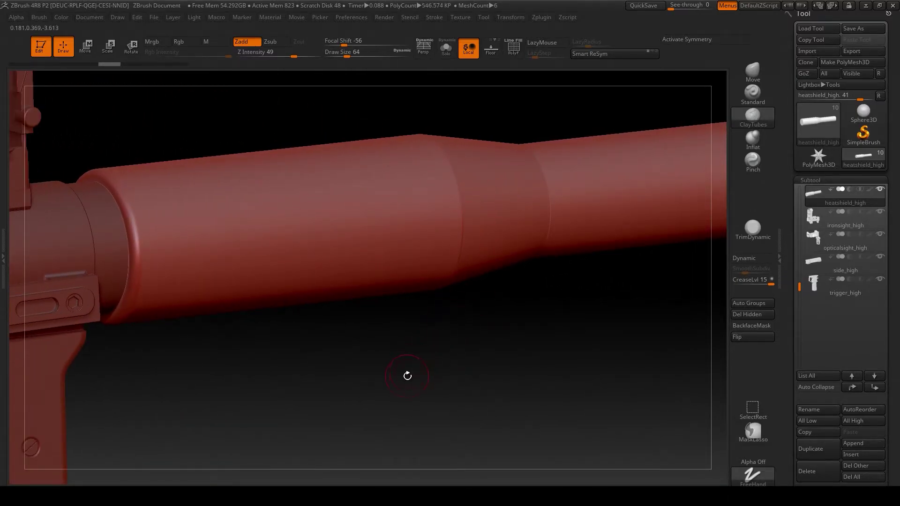
{"action": "left_click_drag", "start_coordinate": [406, 375], "coordinate": [413, 258], "text": "alt"}
{"action": "key", "text": "ctrl+z"}
{"action": "key", "text": "ctrl+z"}
{"action": "key", "text": "ctrl+z"}
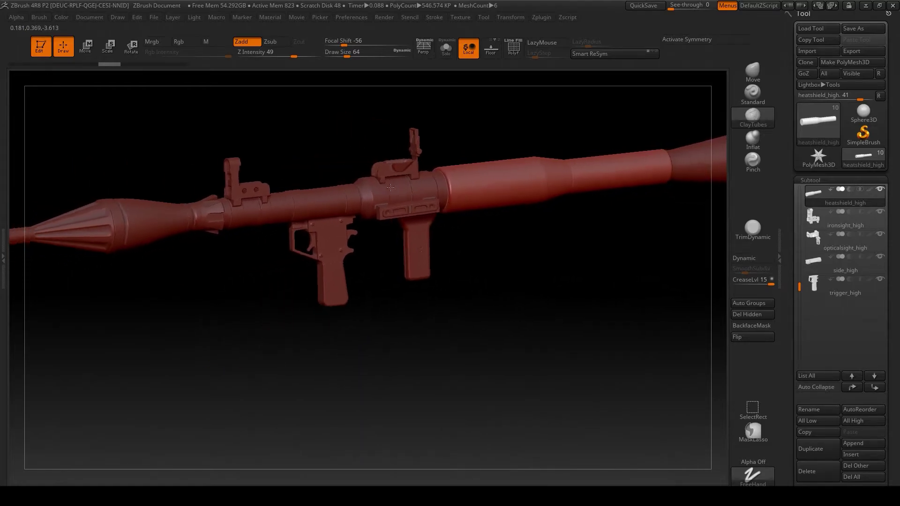
{"action": "left_click_drag", "start_coordinate": [452, 279], "coordinate": [543, 284]}
{"action": "key", "text": "ctrl+z"}
{"action": "key", "text": "ctrl+z"}
{"action": "key", "text": "ctrl+z"}
{"action": "key", "text": "ctrl+z"}
{"action": "key", "text": "ctrl+z"}
Open the DynaMesh geometry settings for heatshield_high.
{"action": "left_click", "coordinate": [806, 180]}
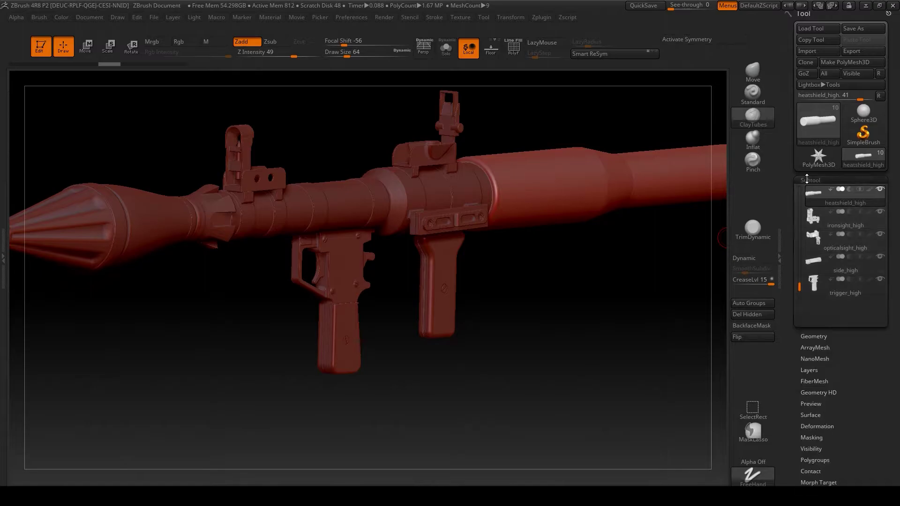
{"action": "left_click", "coordinate": [808, 189]}
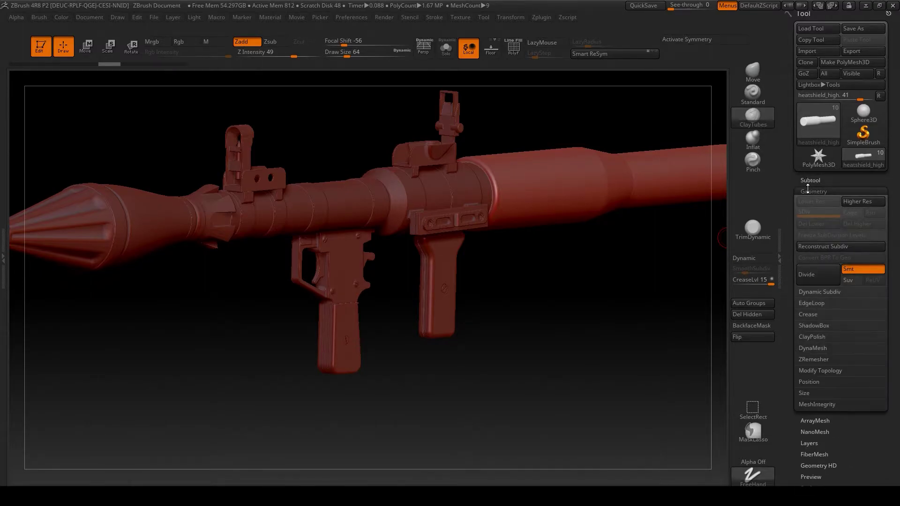
{"action": "left_click", "coordinate": [819, 348]}
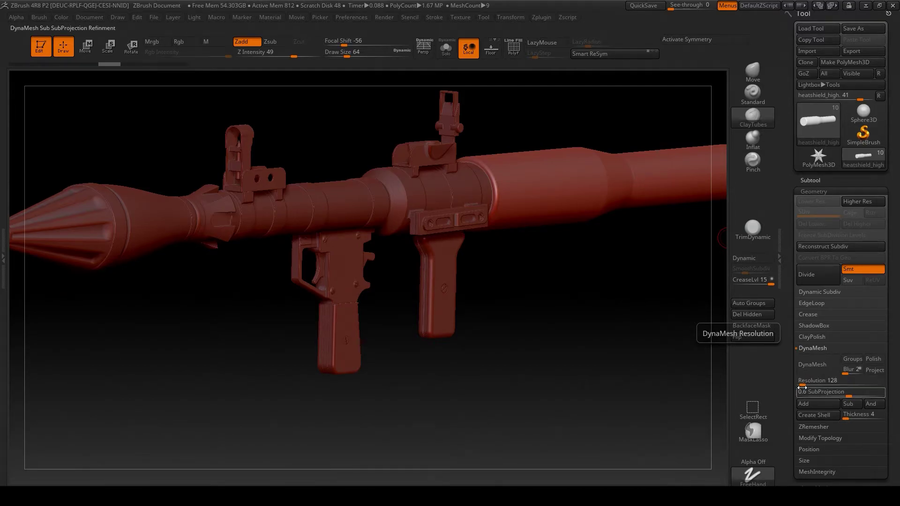
Try DynaMesh on heatshield_high at resolution 128 with blur 0, check the remeshed surface and undo it.
{"action": "left_click_drag", "start_coordinate": [653, 323], "coordinate": [514, 198]}
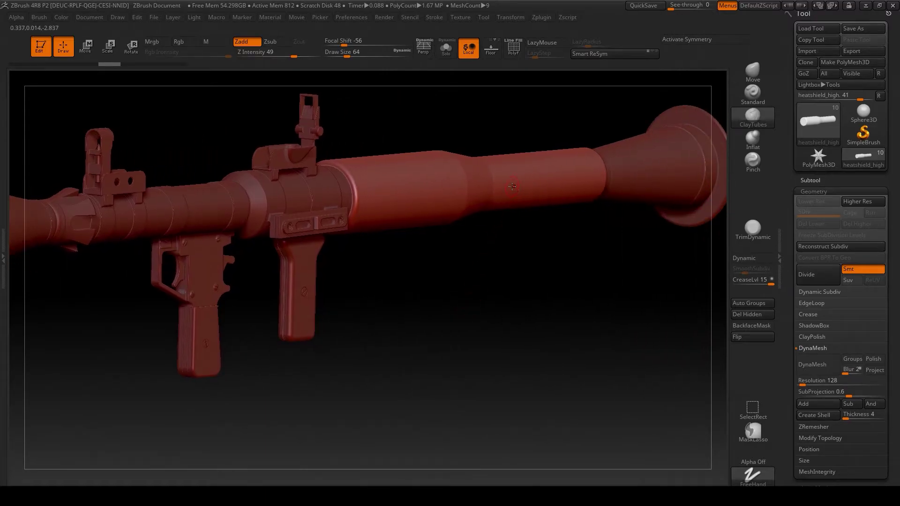
{"action": "key", "text": "shift+f"}
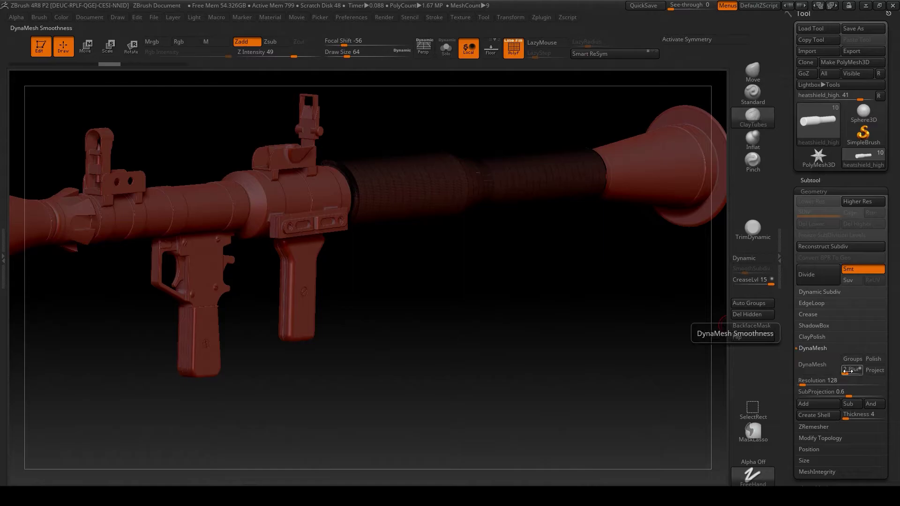
{"action": "left_click", "coordinate": [808, 371]}
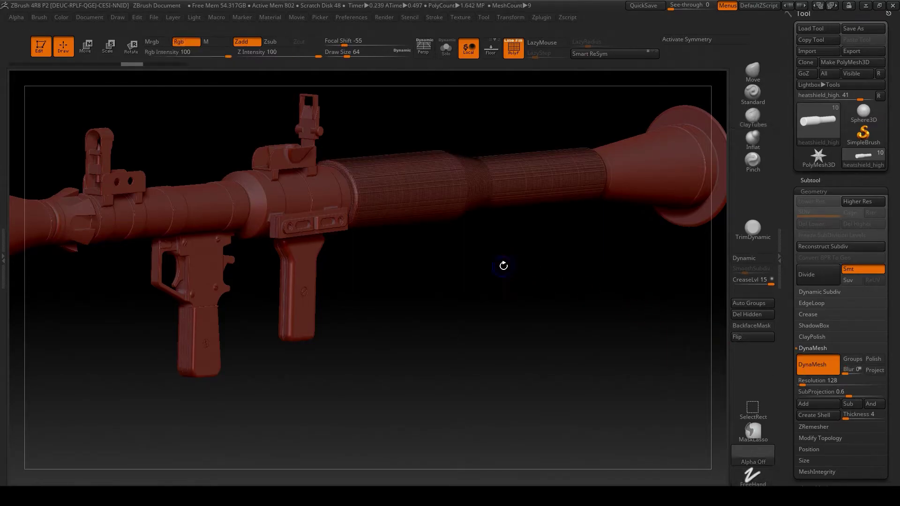
{"action": "key", "text": "shift+f"}
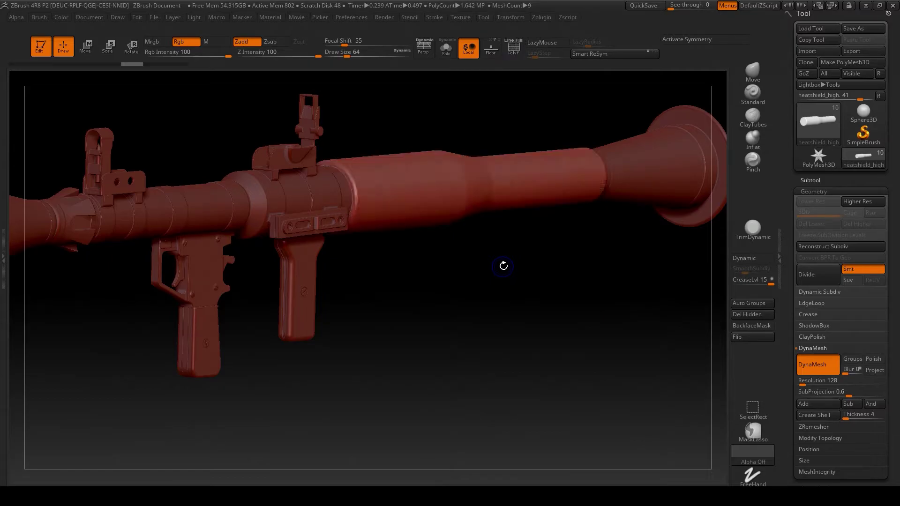
{"action": "mouse_move", "coordinate": [502, 266]}
{"action": "left_mouse_down", "text": "alt"}
{"action": "mouse_move", "coordinate": [500, 251]}
{"action": "mouse_move", "coordinate": [537, 385]}
{"action": "mouse_move", "coordinate": [530, 368]}
{"action": "mouse_move", "coordinate": [545, 348]}
{"action": "left_mouse_up", "text": "alt"}
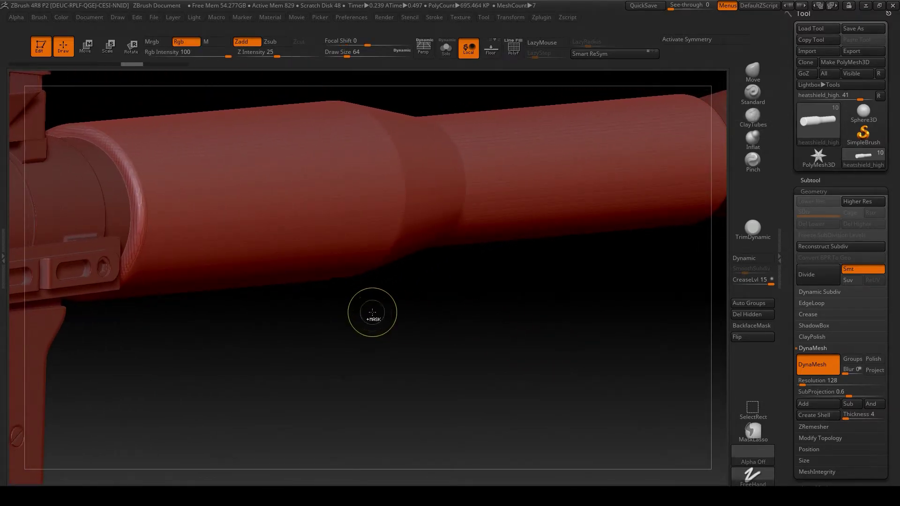
{"action": "key", "text": "ctrl+z"}
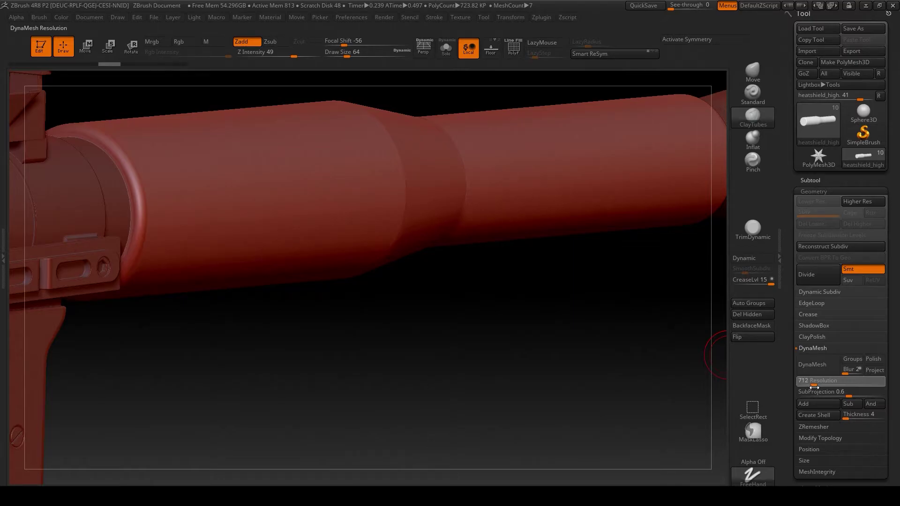
Apply DynaMesh to heatshield_high at resolution 712 with blur 0.
{"action": "left_click", "coordinate": [814, 386]}
{"action": "left_click_drag", "start_coordinate": [853, 371], "coordinate": [832, 374]}
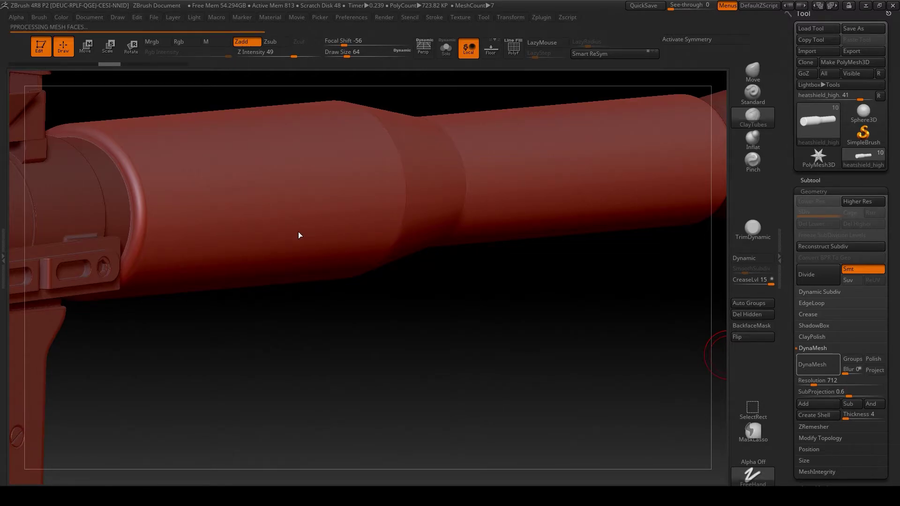
{"action": "left_click", "coordinate": [73, 91], "text": "ctrl"}
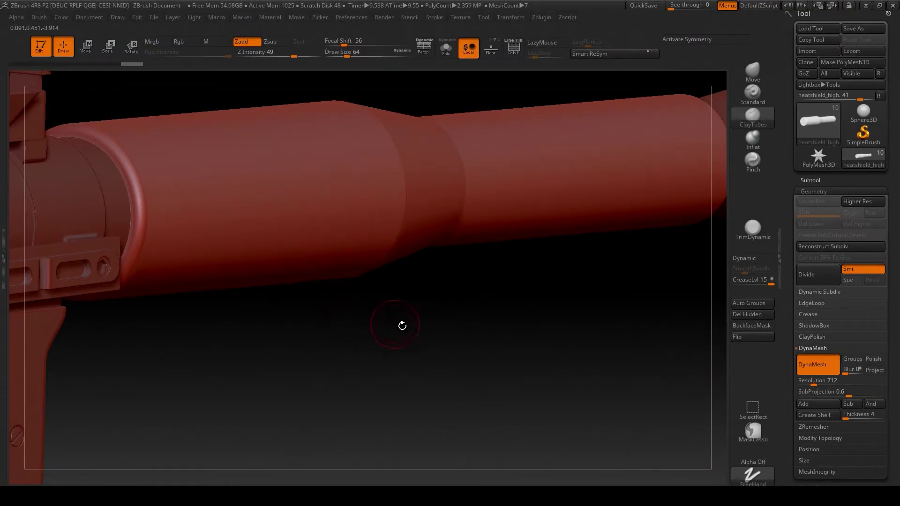
Show the polyframe to examine the remeshed topology of heatshield_high, and hide it again.
{"action": "key", "text": "shift"}
{"action": "key", "text": "shift"}
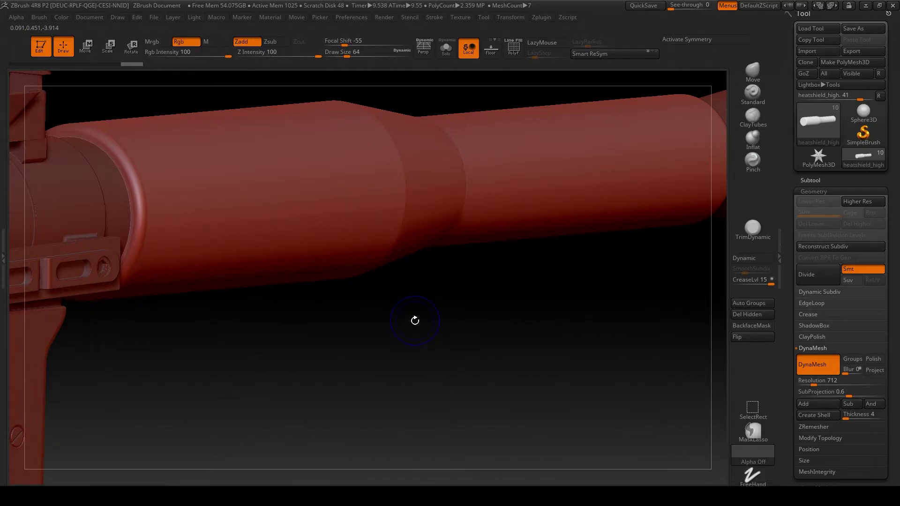
{"action": "key", "text": "shift+f"}
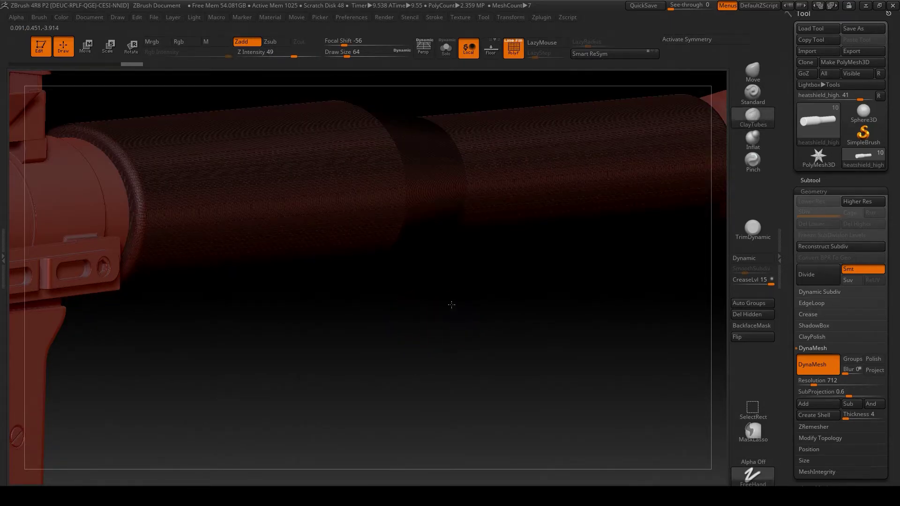
{"action": "mouse_move", "coordinate": [452, 305]}
{"action": "left_mouse_down", "text": "alt"}
{"action": "mouse_move", "coordinate": [527, 462]}
{"action": "mouse_move", "coordinate": [448, 282]}
{"action": "mouse_move", "coordinate": [456, 297]}
{"action": "left_mouse_up", "text": "alt"}
{"action": "key", "text": "shift+f"}
{"action": "left_click_drag", "start_coordinate": [492, 272], "coordinate": [471, 284]}
Try ClayTubes strokes along the surface of the remeshed heatshield_high.
{"action": "left_click", "coordinate": [235, 185]}
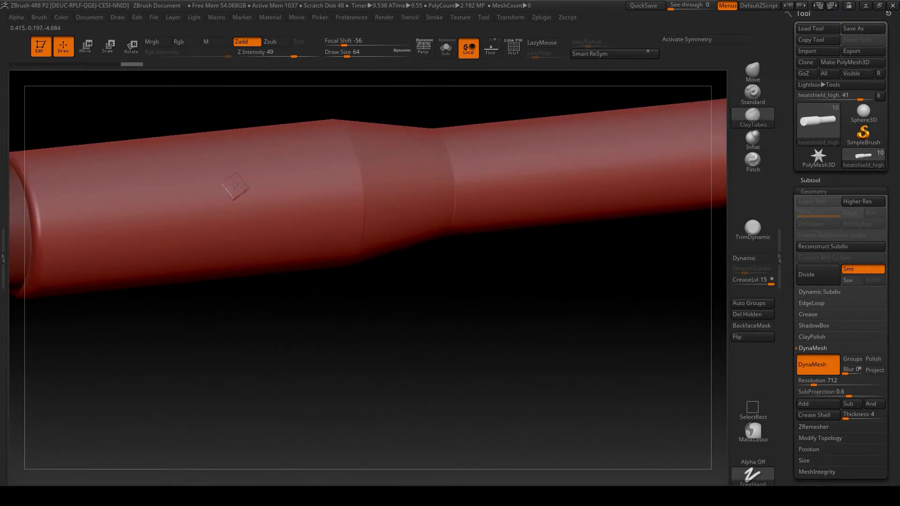
{"action": "mouse_move", "coordinate": [235, 185]}
{"action": "left_mouse_down"}
{"action": "mouse_move", "coordinate": [304, 174]}
{"action": "mouse_move", "coordinate": [244, 238]}
{"action": "mouse_move", "coordinate": [344, 185]}
{"action": "mouse_move", "coordinate": [393, 174]}
{"action": "mouse_move", "coordinate": [468, 189]}
{"action": "mouse_move", "coordinate": [533, 172]}
{"action": "left_mouse_up"}
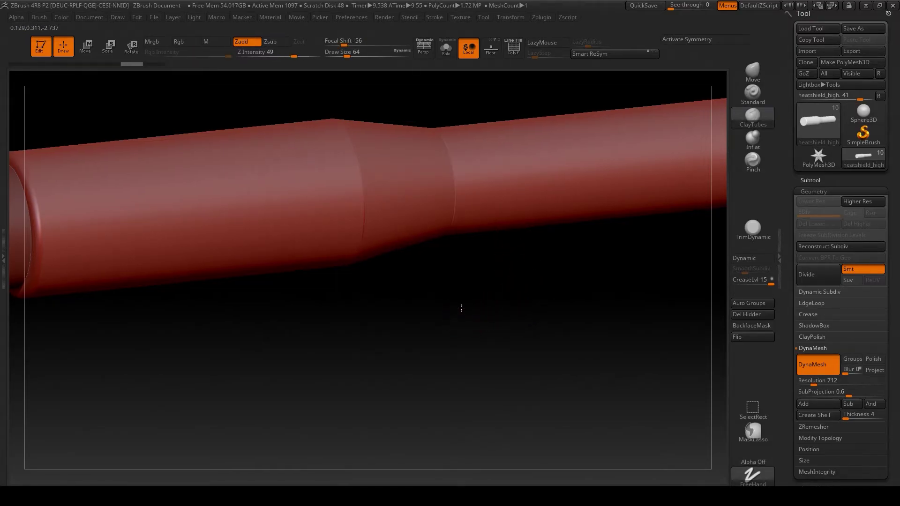
{"action": "mouse_move", "coordinate": [468, 313]}
{"action": "left_mouse_down"}
{"action": "mouse_move", "coordinate": [438, 255]}
{"action": "mouse_move", "coordinate": [527, 197]}
{"action": "mouse_move", "coordinate": [450, 229]}
{"action": "left_mouse_up"}
{"action": "left_click_drag", "start_coordinate": [406, 261], "coordinate": [418, 307], "text": "alt"}
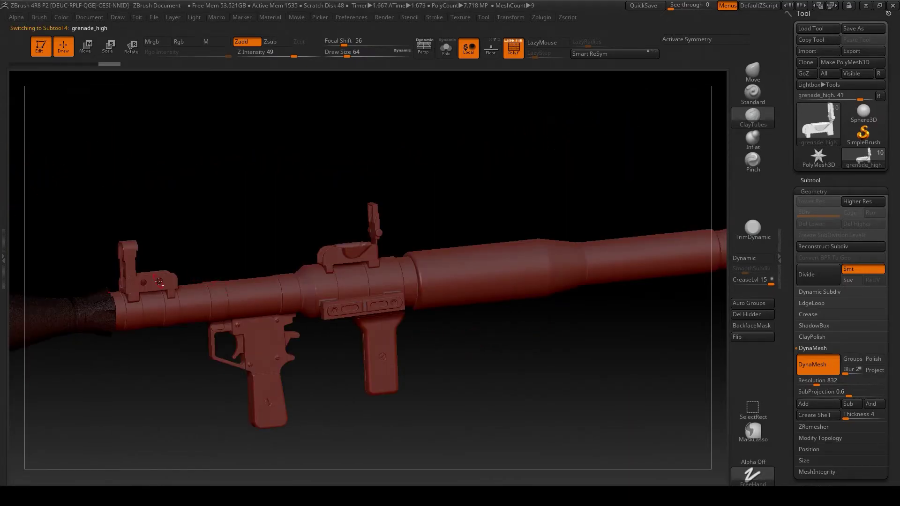
Check the DynaMesh wireframes of the iron sight, trigger, front handle, optical sight, heatshield and breech by making each the active subtool.
{"action": "left_click", "coordinate": [158, 281], "text": "alt"}
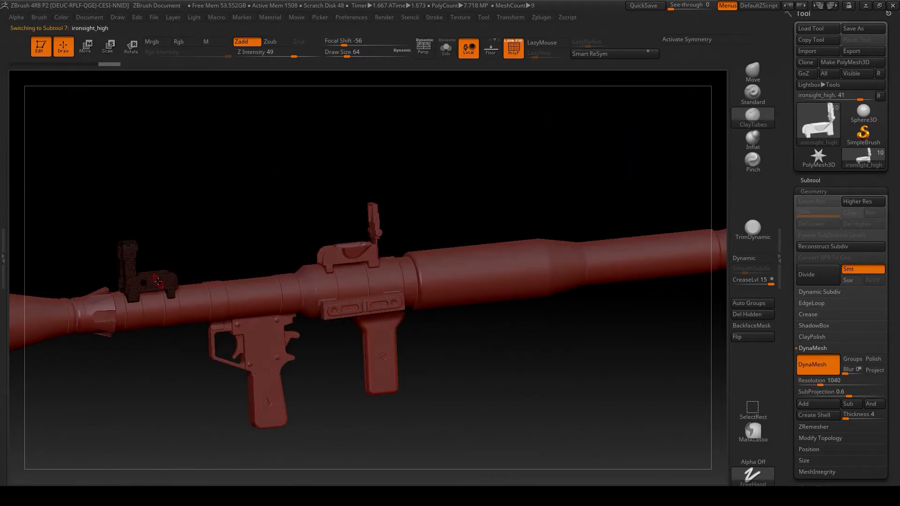
{"action": "left_click", "coordinate": [163, 308], "text": "alt"}
{"action": "left_click", "coordinate": [272, 360], "text": "alt"}
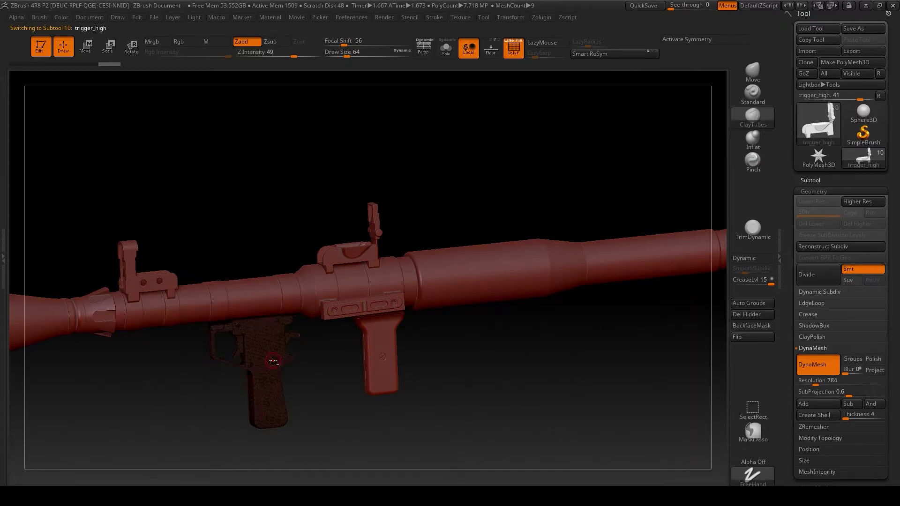
{"action": "left_click", "coordinate": [376, 315], "text": "alt"}
{"action": "left_click", "coordinate": [390, 337], "text": "alt"}
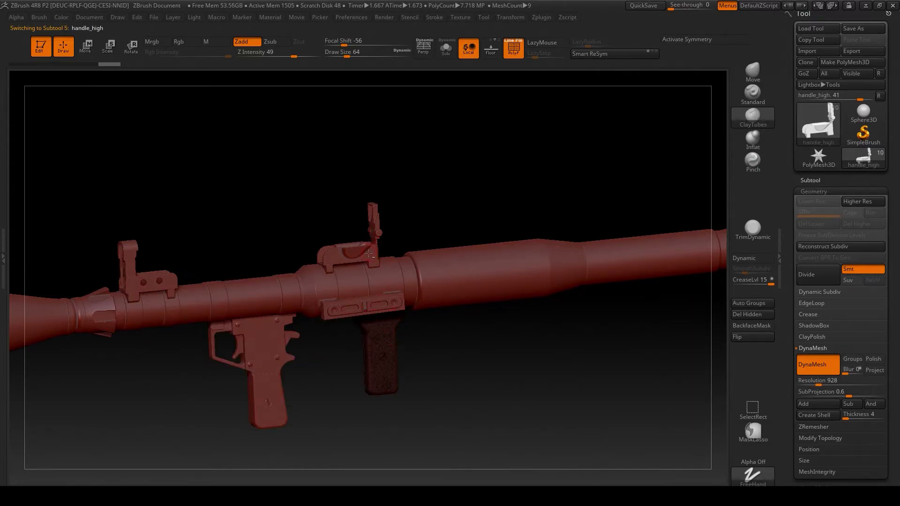
{"action": "left_click", "coordinate": [370, 253], "text": "alt"}
{"action": "left_click", "coordinate": [594, 288], "text": "alt"}
{"action": "left_click_drag", "start_coordinate": [619, 318], "coordinate": [321, 309], "text": "alt"}
{"action": "left_click", "coordinate": [424, 248], "text": "alt"}
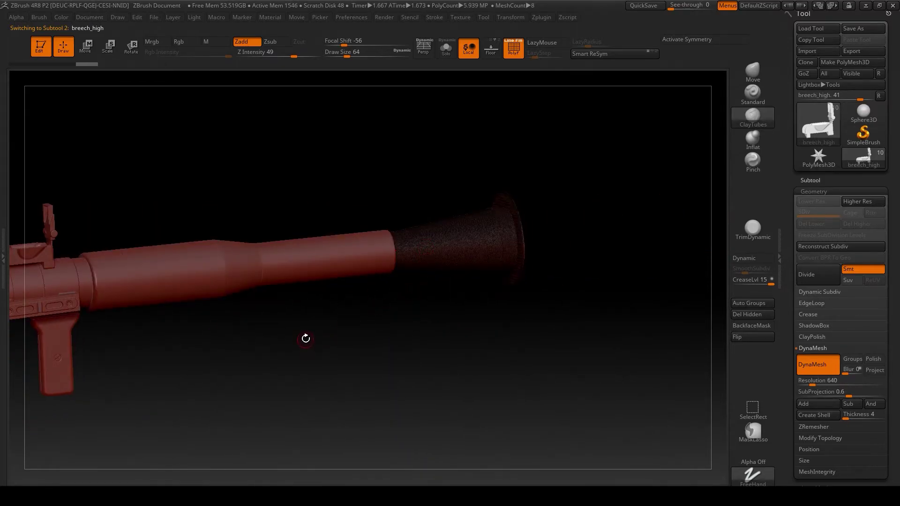
Choose the TrimDynamic brush, hide the polyframe and make front_high the active subtool.
{"action": "left_click_drag", "start_coordinate": [342, 333], "coordinate": [584, 310], "text": "alt"}
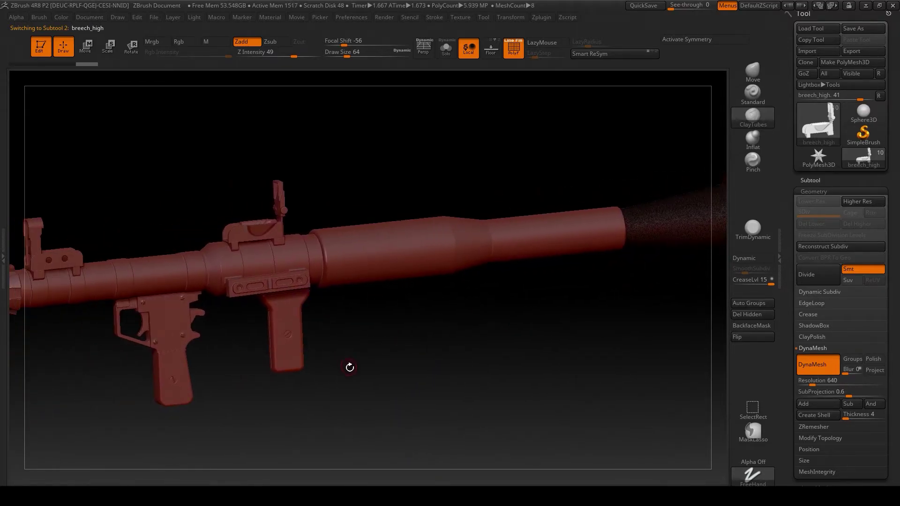
{"action": "left_click_drag", "start_coordinate": [350, 368], "coordinate": [385, 403], "text": "alt"}
{"action": "mouse_move", "coordinate": [274, 364]}
{"action": "left_mouse_down", "text": "alt"}
{"action": "mouse_move", "coordinate": [513, 347]}
{"action": "mouse_move", "coordinate": [539, 323]}
{"action": "left_mouse_up", "text": "alt"}
{"action": "left_click_drag", "start_coordinate": [311, 356], "coordinate": [494, 322], "text": "alt"}
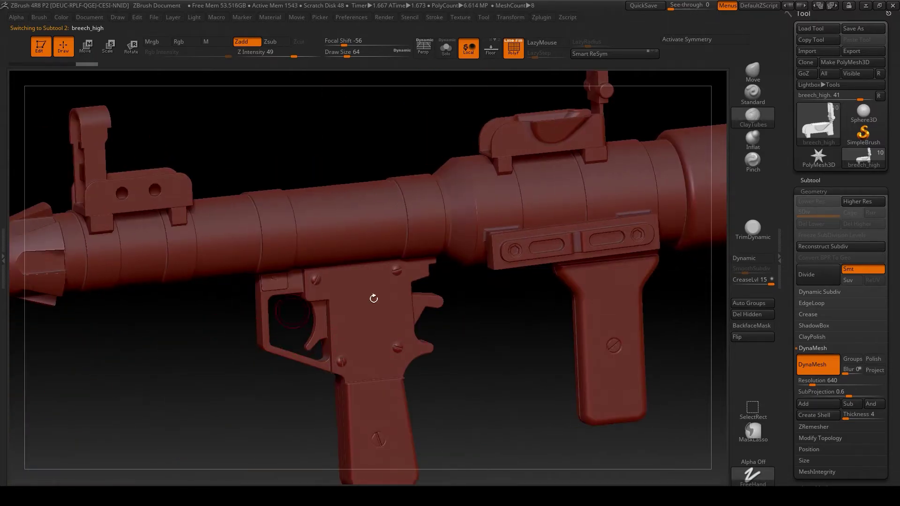
{"action": "left_click", "coordinate": [753, 228]}
{"action": "left_click_drag", "start_coordinate": [496, 361], "coordinate": [508, 394], "text": "alt"}
{"action": "left_click", "coordinate": [318, 219], "text": "alt"}
{"action": "left_click_drag", "start_coordinate": [318, 218], "coordinate": [375, 276], "text": "alt"}
{"action": "key", "text": "shift+f"}
{"action": "left_click", "coordinate": [328, 263], "text": "alt"}
Set the TrimDynamic Z Intensity to 15 and trim the raised ring edges of front_high above the trigger.
{"action": "left_click", "coordinate": [272, 53]}
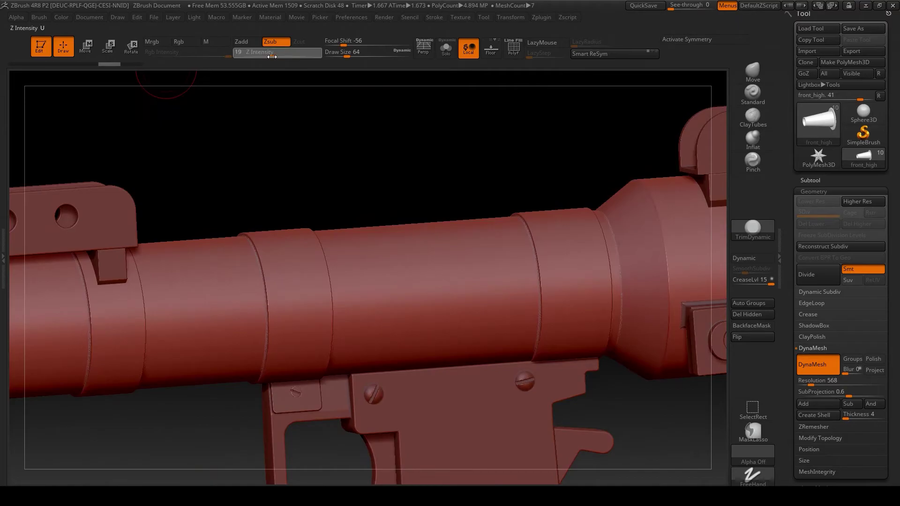
{"action": "type", "text": "15"}
{"action": "key", "text": "Return"}
{"action": "left_click_drag", "start_coordinate": [316, 262], "coordinate": [318, 285]}
{"action": "left_click_drag", "start_coordinate": [327, 192], "coordinate": [421, 12]}
{"action": "left_click_drag", "start_coordinate": [513, 190], "coordinate": [757, 101], "text": "alt"}
Make ironsight_high the active subtool and trim the edge of its upright post with Z Intensity 8.
{"action": "left_click", "coordinate": [140, 267], "text": "alt"}
{"action": "mouse_move", "coordinate": [263, 375]}
{"action": "left_mouse_down", "text": "alt"}
{"action": "mouse_move", "coordinate": [330, 381]}
{"action": "mouse_move", "coordinate": [370, 347]}
{"action": "mouse_move", "coordinate": [422, 328]}
{"action": "mouse_move", "coordinate": [323, 436]}
{"action": "left_mouse_up", "text": "alt"}
{"action": "left_click", "coordinate": [357, 284], "text": "alt"}
{"action": "left_click", "coordinate": [253, 55]}
{"action": "left_click_drag", "start_coordinate": [357, 281], "coordinate": [352, 297]}
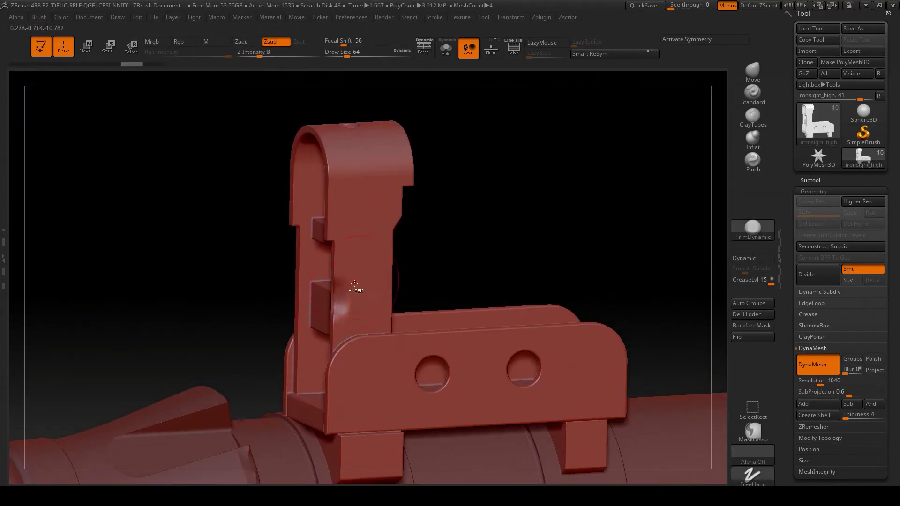
Make heatshield_high the active subtool and trim its rim where it meets the breech with TrimDynamic at Z Intensity 4.
{"action": "left_click_drag", "start_coordinate": [516, 235], "coordinate": [493, 146], "text": "alt"}
{"action": "mouse_move", "coordinate": [585, 197]}
{"action": "left_mouse_down", "text": "alt"}
{"action": "mouse_move", "coordinate": [306, 192]}
{"action": "mouse_move", "coordinate": [554, 202]}
{"action": "mouse_move", "coordinate": [422, 220]}
{"action": "left_mouse_up", "text": "alt"}
{"action": "left_click", "coordinate": [496, 323], "text": "alt"}
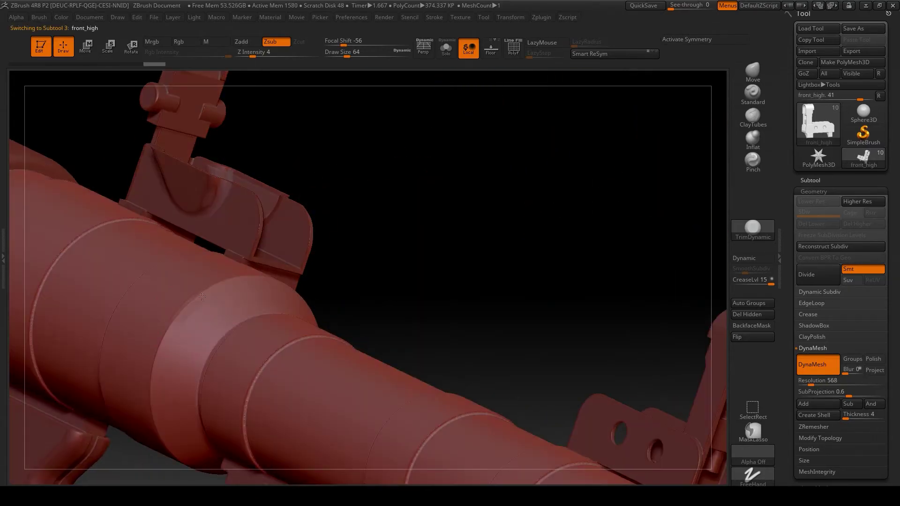
{"action": "left_click_drag", "start_coordinate": [469, 187], "coordinate": [552, 131]}
{"action": "left_click", "coordinate": [492, 233], "text": "alt"}
{"action": "left_click_drag", "start_coordinate": [585, 389], "coordinate": [234, 394], "text": "alt"}
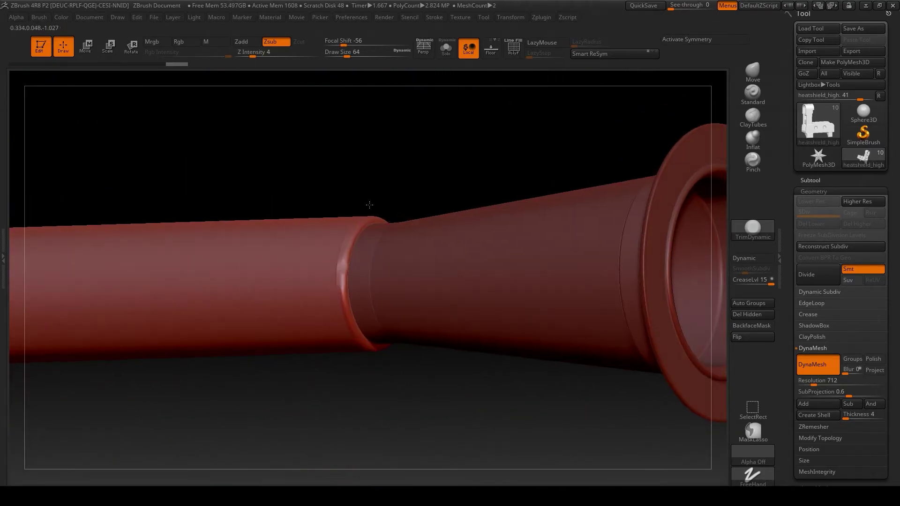
Work through the neighbouring subtools to side_high and trim the raised rib between its two slots at Z Intensity 4.
{"action": "left_click", "coordinate": [421, 215], "text": "alt"}
{"action": "left_click_drag", "start_coordinate": [694, 403], "coordinate": [388, 398], "text": "alt"}
{"action": "left_click_drag", "start_coordinate": [488, 223], "coordinate": [576, 188]}
{"action": "left_click_drag", "start_coordinate": [586, 225], "coordinate": [422, 244]}
{"action": "left_click_drag", "start_coordinate": [469, 300], "coordinate": [562, 290]}
{"action": "left_click_drag", "start_coordinate": [469, 356], "coordinate": [328, 365], "text": "alt"}
{"action": "left_click", "coordinate": [343, 257], "text": "alt"}
{"action": "left_click", "coordinate": [96, 265], "text": "alt"}
{"action": "left_click_drag", "start_coordinate": [140, 305], "coordinate": [338, 231]}
{"action": "left_click", "coordinate": [433, 291], "text": "alt"}
{"action": "left_click_drag", "start_coordinate": [515, 328], "coordinate": [403, 338], "text": "alt"}
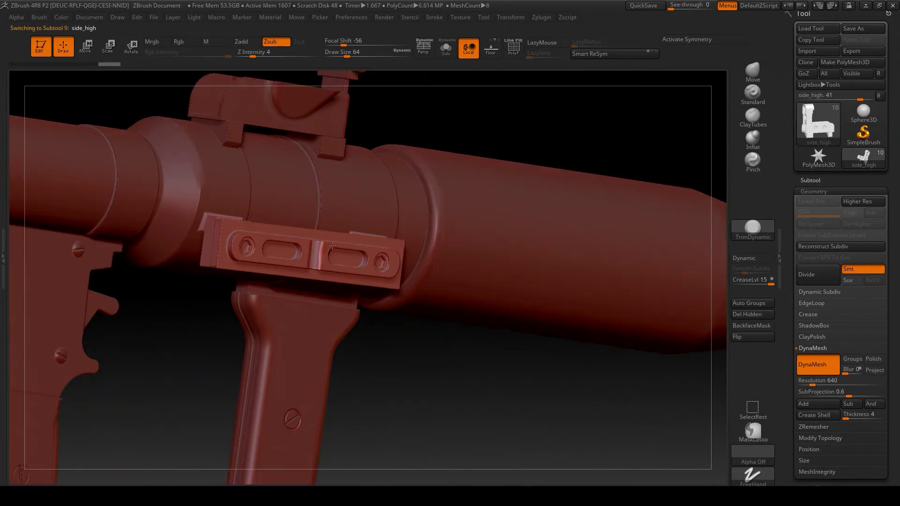
Make heatshield_high the active subtool and set up the Inflat brush with Alpha 22, Z Intensity 10 and Draw Size 37.
{"action": "left_click_drag", "start_coordinate": [562, 356], "coordinate": [422, 318]}
{"action": "left_click_drag", "start_coordinate": [469, 394], "coordinate": [586, 337], "text": "alt"}
{"action": "left_click", "coordinate": [261, 220], "text": "alt"}
{"action": "left_click", "coordinate": [518, 251], "text": "alt"}
{"action": "left_click_drag", "start_coordinate": [539, 399], "coordinate": [586, 356], "text": "alt"}
{"action": "left_click", "coordinate": [483, 251], "text": "alt"}
{"action": "left_click", "coordinate": [628, 141], "text": "alt"}
{"action": "left_click_drag", "start_coordinate": [328, 399], "coordinate": [539, 384]}
{"action": "left_click", "coordinate": [752, 453]}
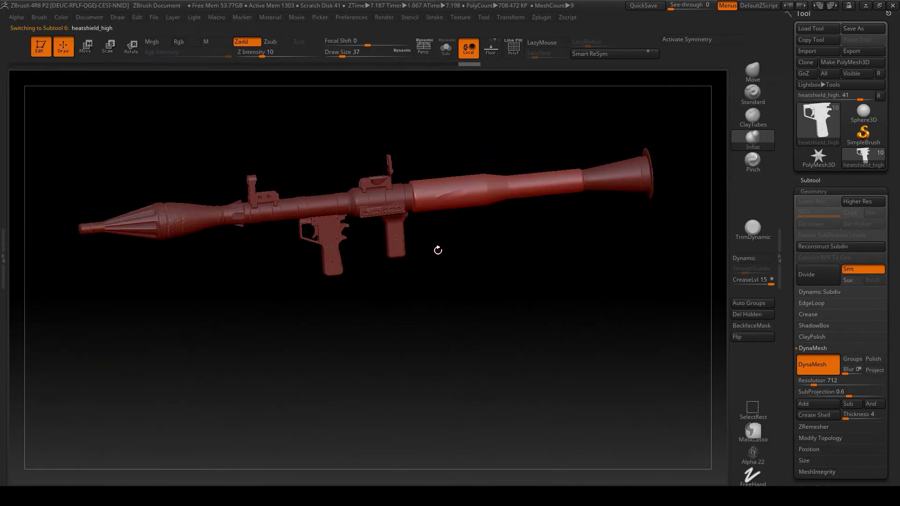
Save the tool as zbrush.ZTL in the rpg_tut folder, replacing the existing file.
{"action": "left_click_drag", "start_coordinate": [437, 250], "coordinate": [564, 228]}
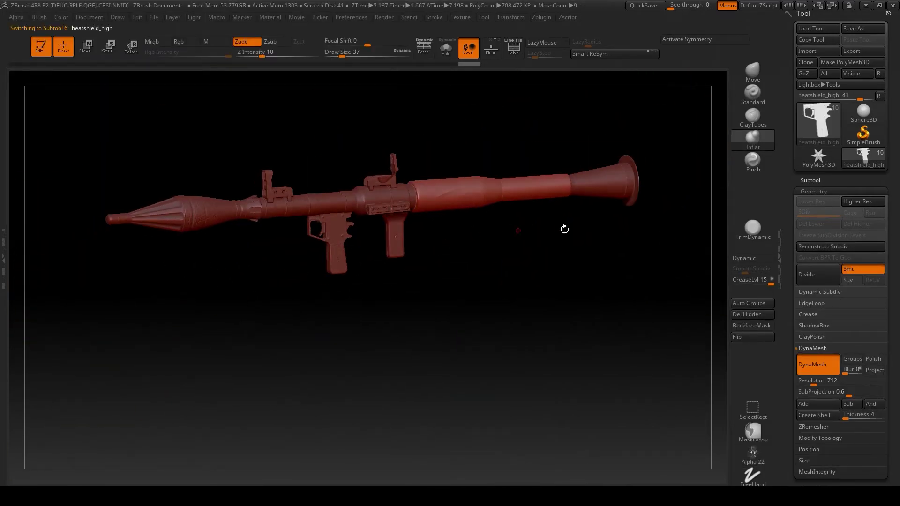
{"action": "left_click", "coordinate": [813, 189]}
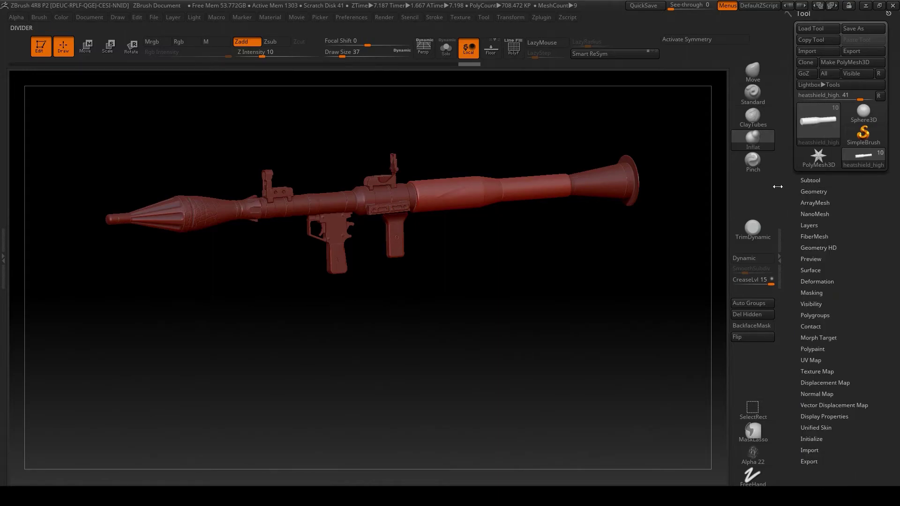
{"action": "left_click", "coordinate": [853, 28]}
{"action": "left_click", "coordinate": [319, 77]}
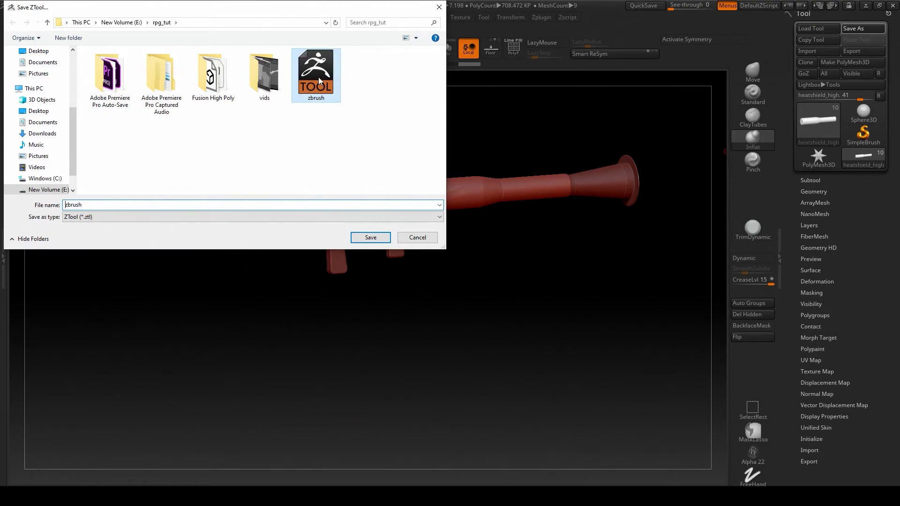
{"action": "left_click", "coordinate": [371, 238]}
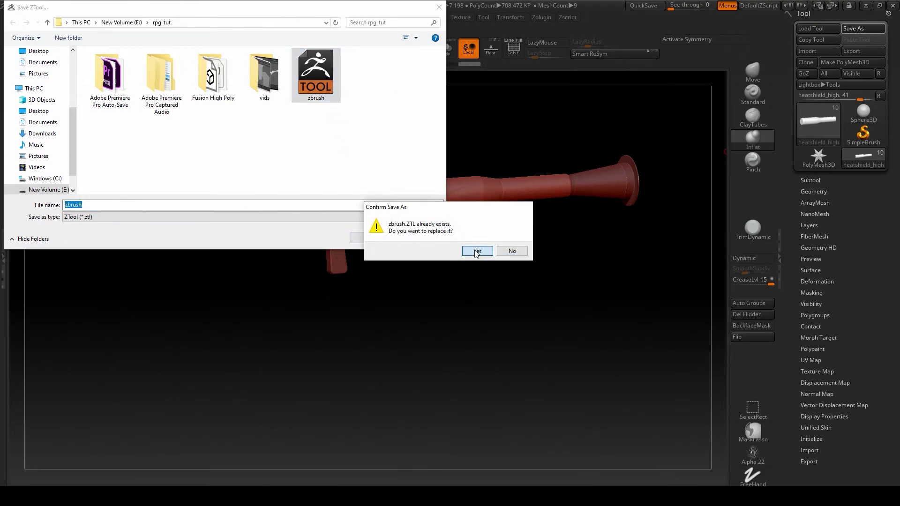
{"action": "left_click", "coordinate": [475, 250]}
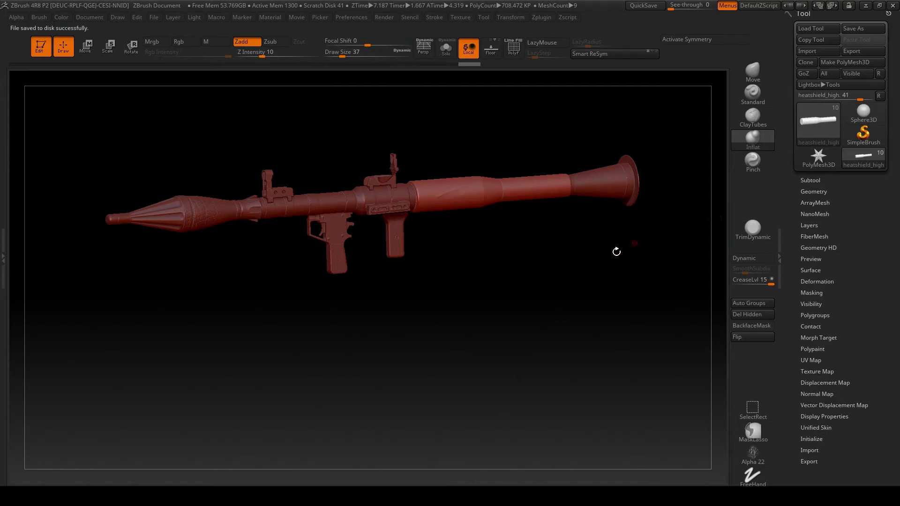
Examine the subtool list from its first entry, including the zbrush sphere, and unfold the FBX ExportImport options.
{"action": "left_click_drag", "start_coordinate": [448, 288], "coordinate": [532, 200]}
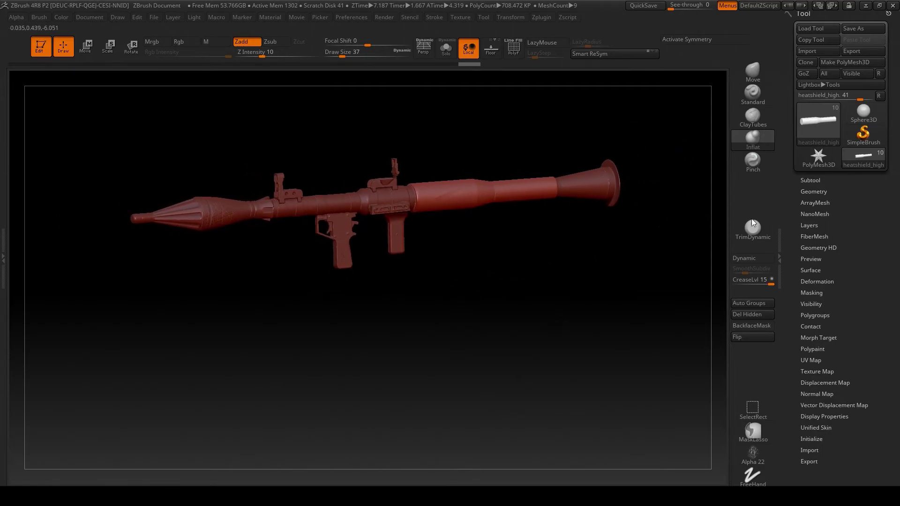
{"action": "left_click", "coordinate": [810, 180]}
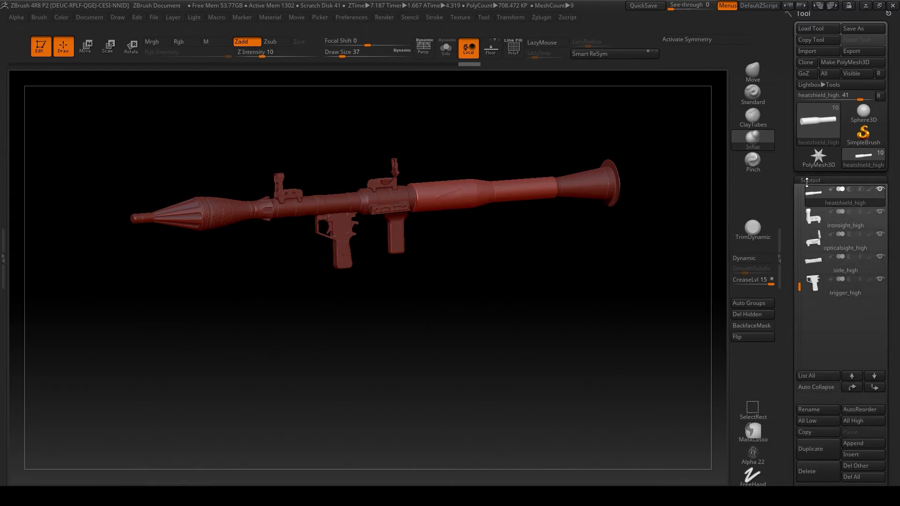
{"action": "left_click_drag", "start_coordinate": [799, 275], "coordinate": [800, 186]}
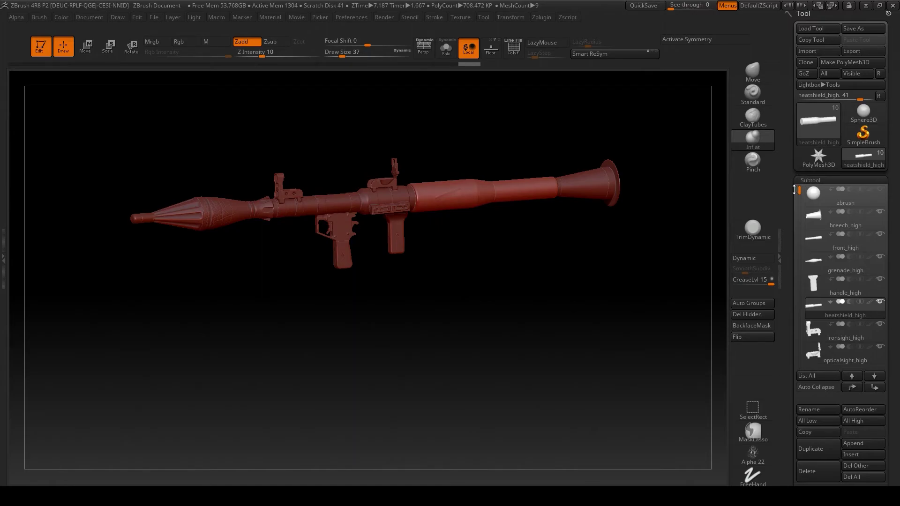
{"action": "mouse_move", "coordinate": [824, 247]}
{"action": "left_click", "coordinate": [543, 18]}
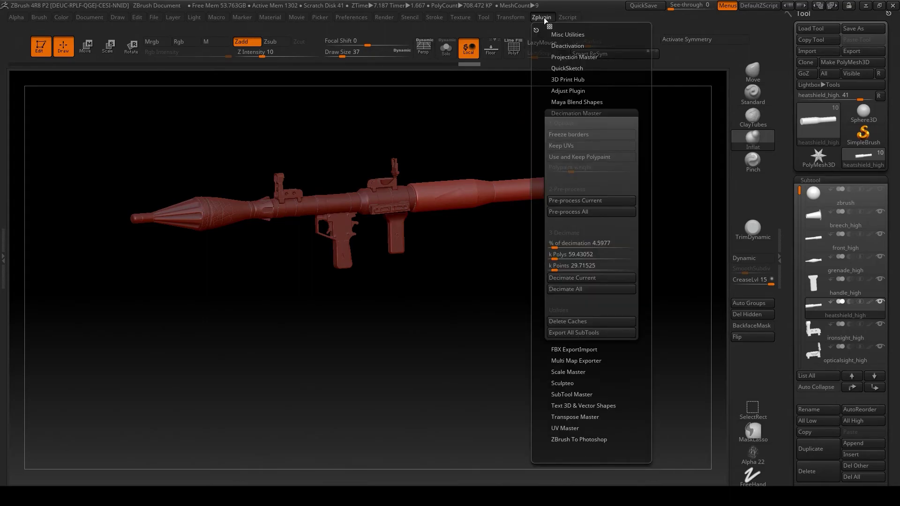
{"action": "left_click", "coordinate": [562, 349]}
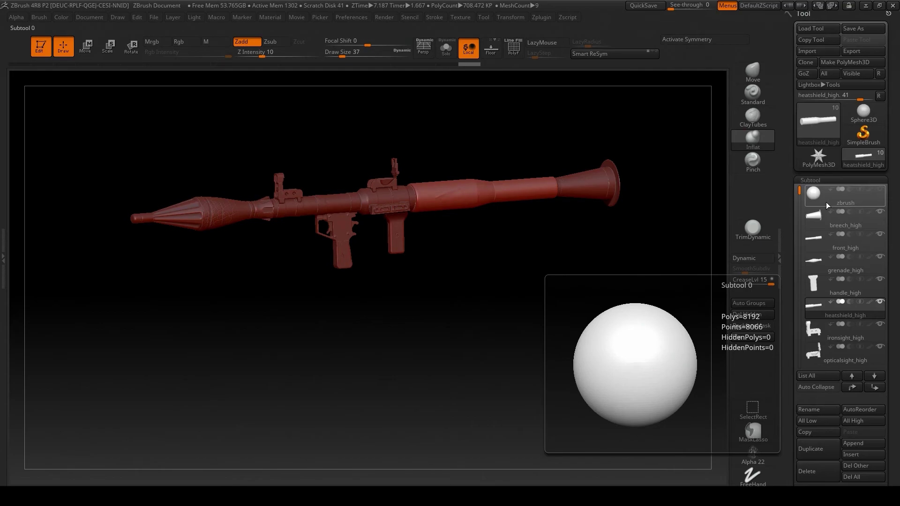
{"action": "mouse_move", "coordinate": [827, 200]}
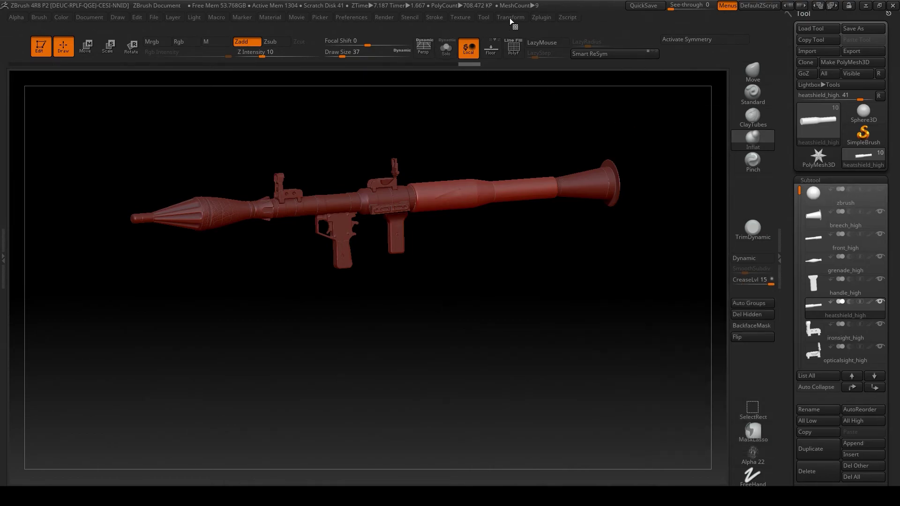
Export the visible subtools as a binary FBX file named rpg_high in the rpg_tut folder.
{"action": "left_click", "coordinate": [543, 17]}
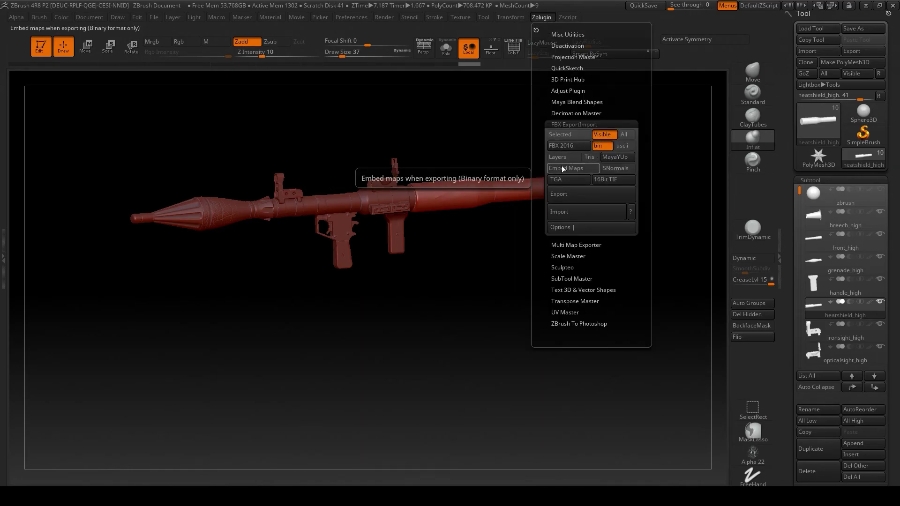
{"action": "left_click", "coordinate": [575, 193]}
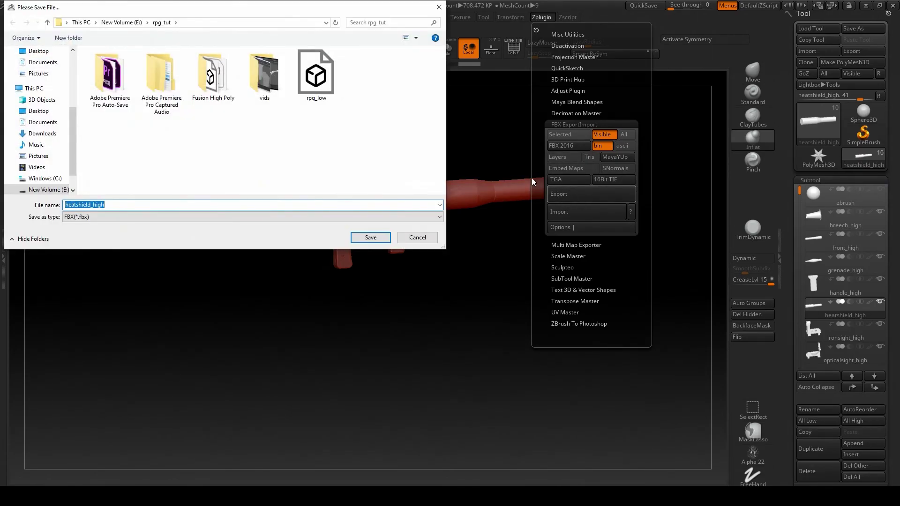
{"action": "left_click", "coordinate": [313, 76]}
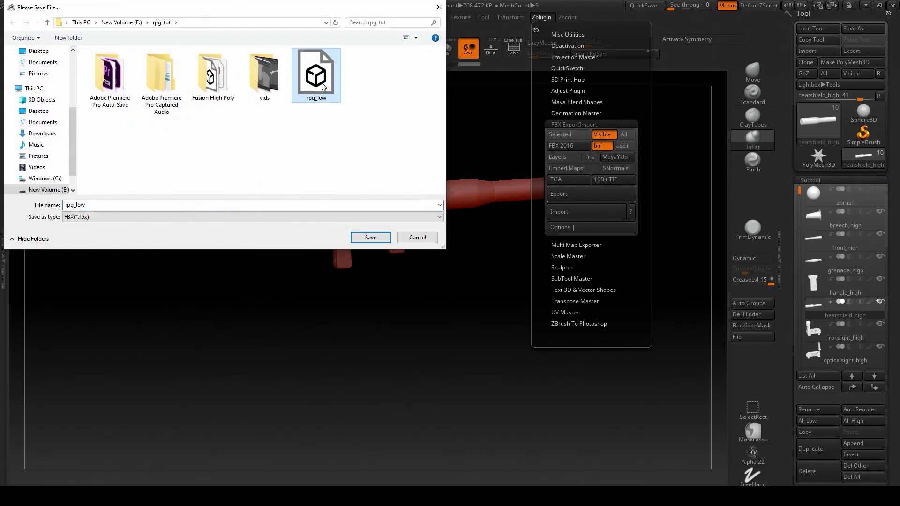
{"action": "double_click", "coordinate": [86, 205]}
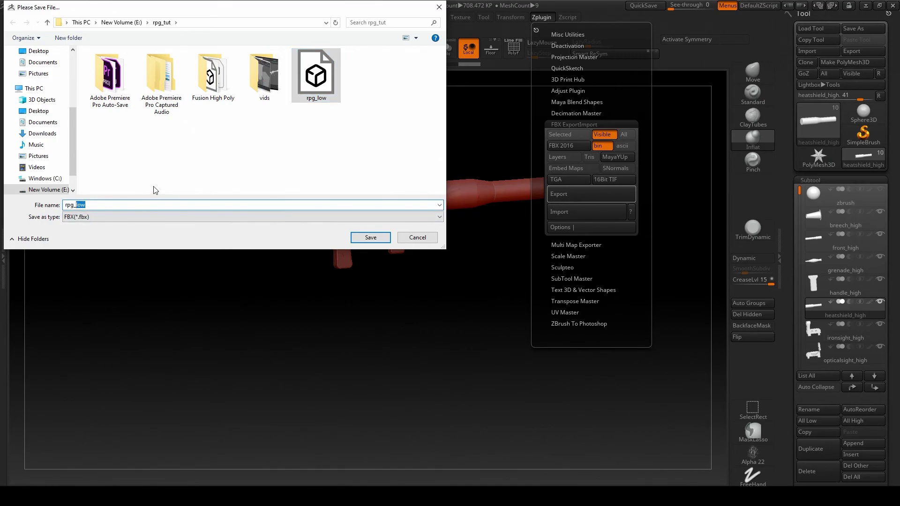
{"action": "type", "text": "high"}
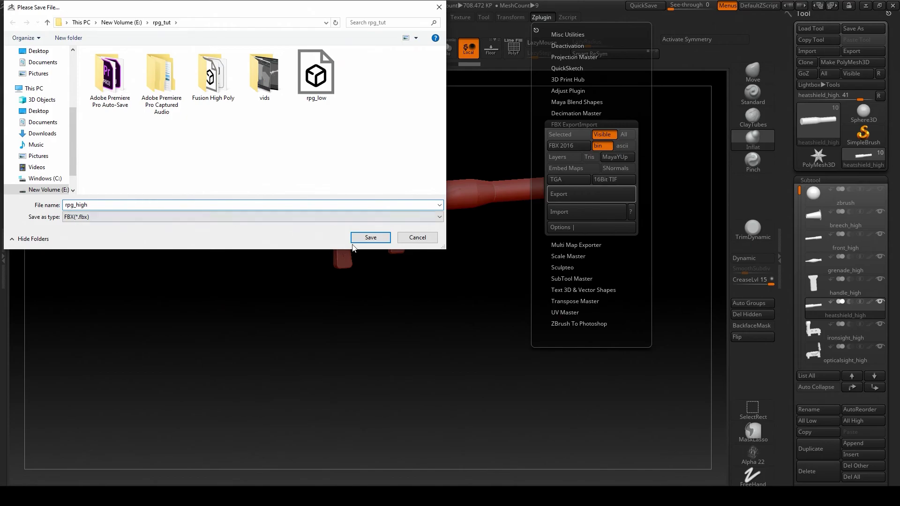
{"action": "left_click", "coordinate": [364, 237]}
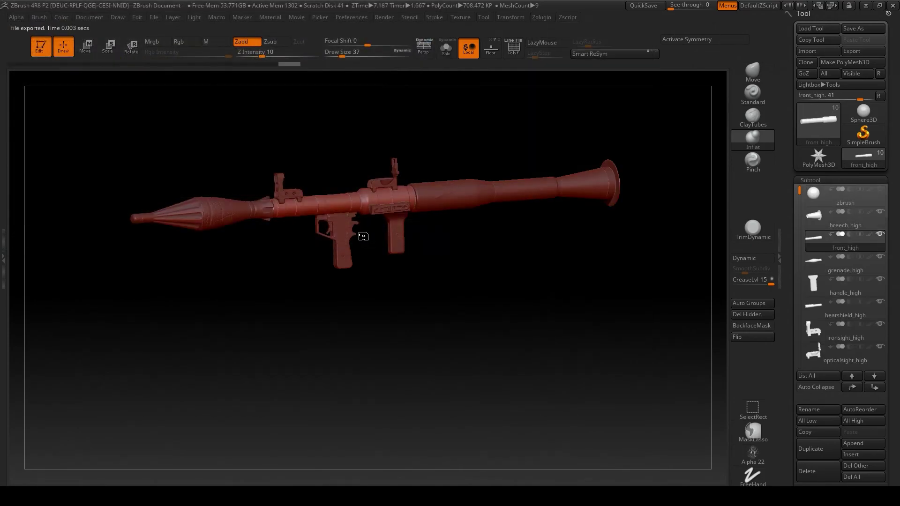
{"action": "key", "text": "alt+Down"}
{"action": "key", "text": "alt+Down"}
{"action": "key", "text": "alt+Down"}
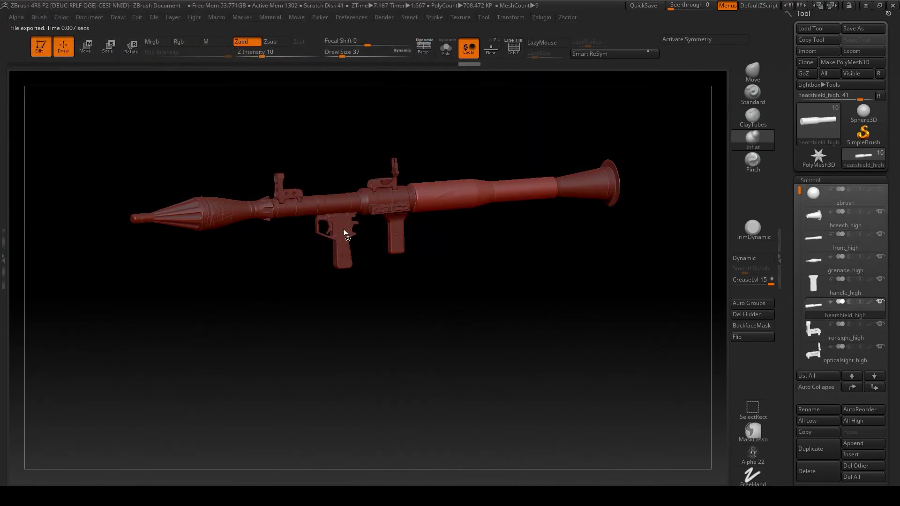
{"action": "key", "text": "alt+Down"}
{"action": "key", "text": "alt+Down"}
{"action": "key", "text": "alt+Down"}
{"action": "key", "text": "alt+Down"}
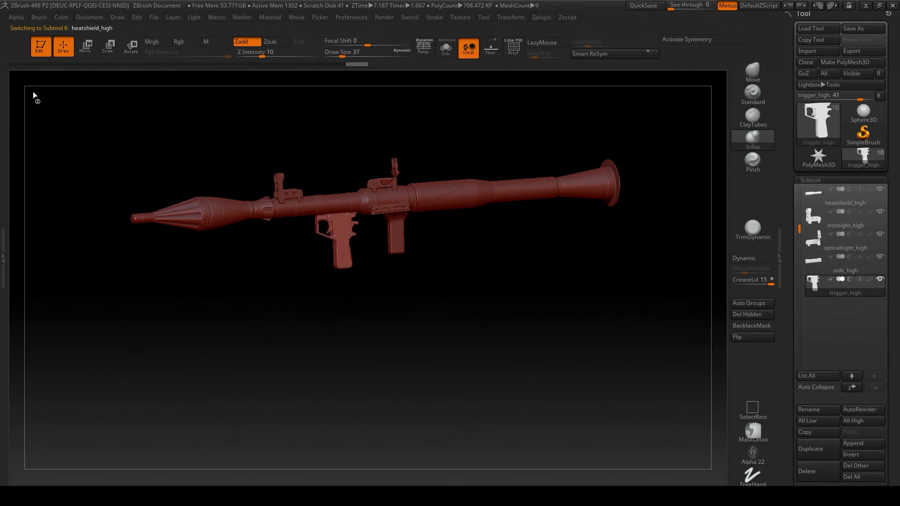